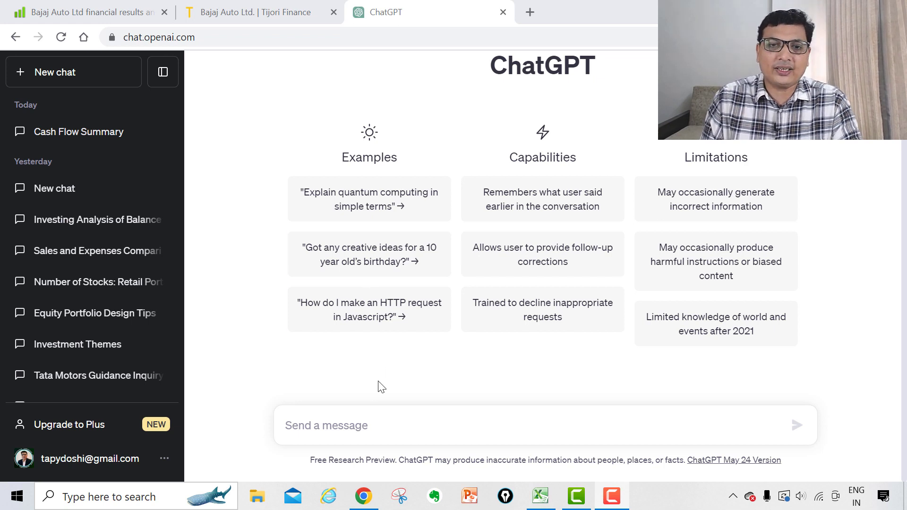
On Screener.in, select Bajaj Auto's whole consolidated Profit & Loss table, Mar 2012 to Mar 2023
left_click(325, 425)
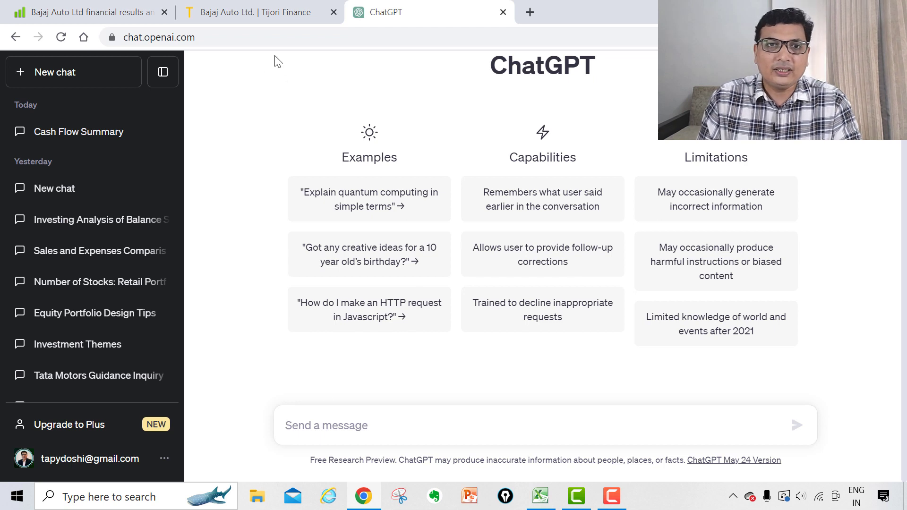
left_click(371, 428)
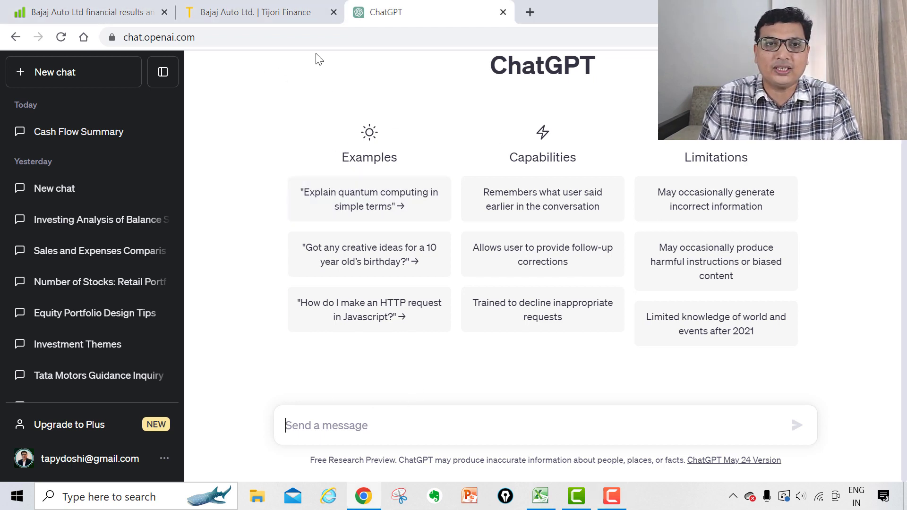
left_click(92, 6)
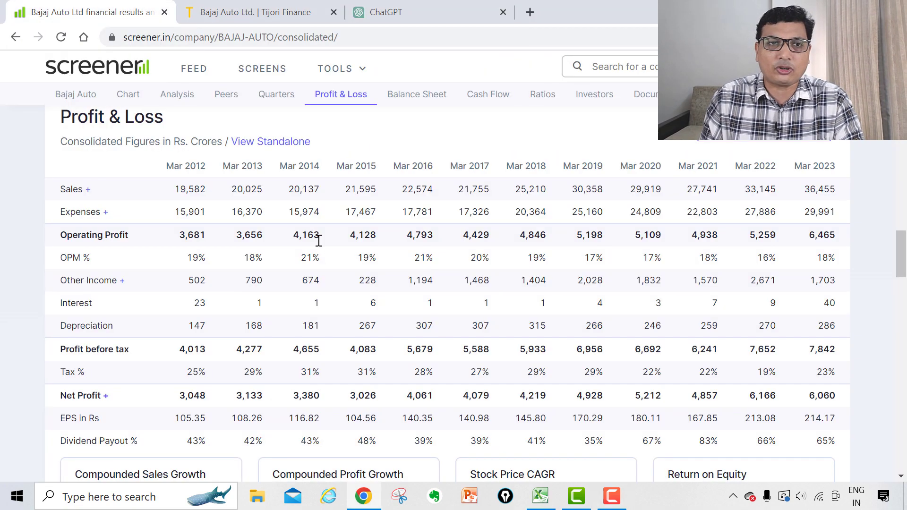
scroll(463, 243, "up", 10)
scroll(463, 242, "up", 15)
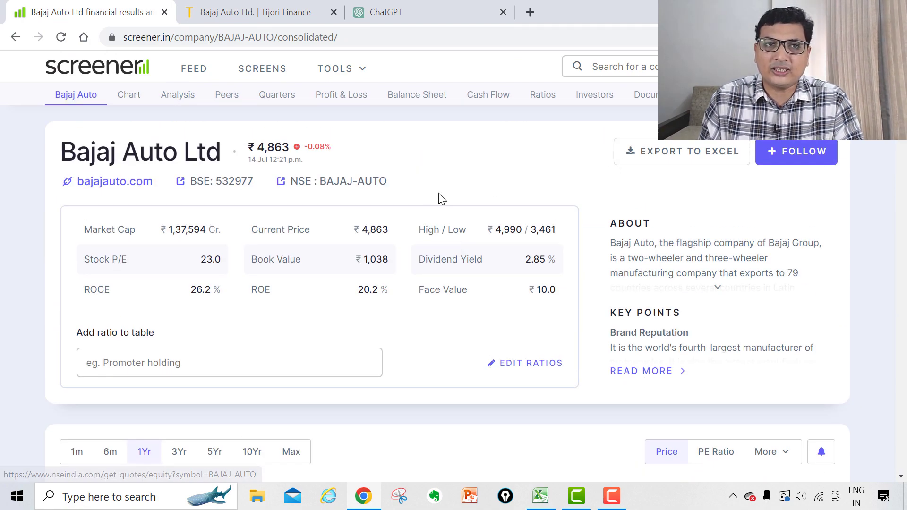
scroll(439, 197, "down", 8)
scroll(439, 198, "down", 15)
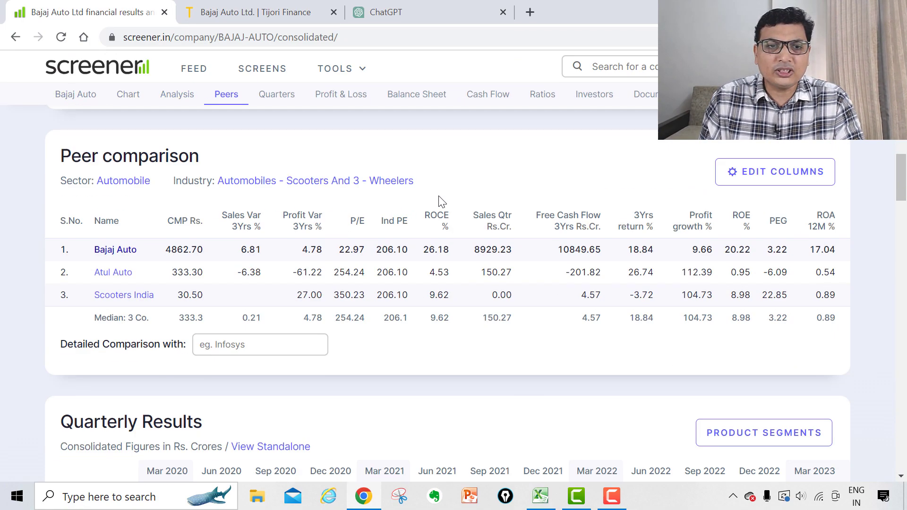
scroll(438, 197, "down", 10)
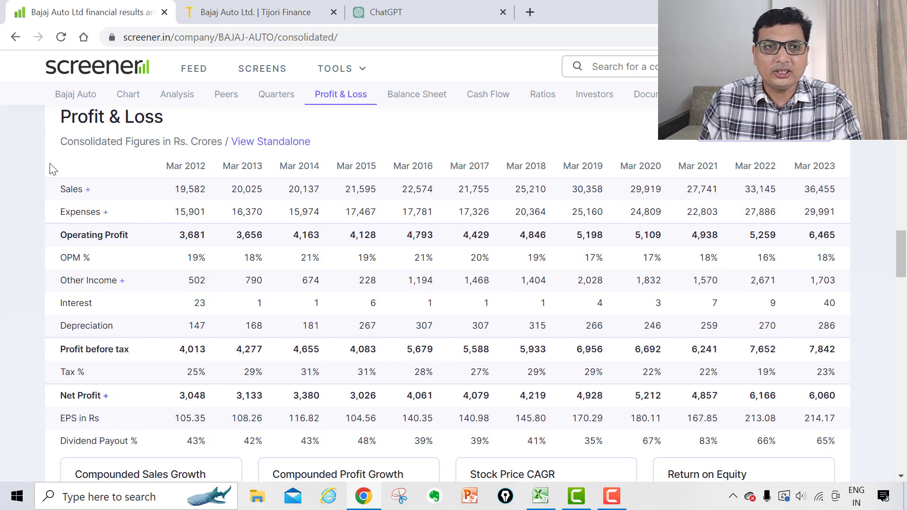
left_click_drag(52, 163, 845, 451)
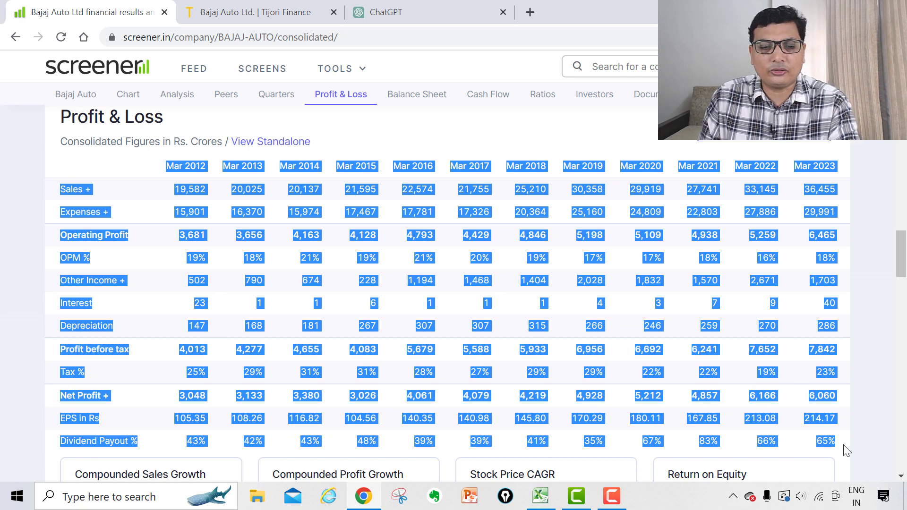
Paste the Profit & Loss figures in brackets and ask ChatGPT to show them in tabular form
left_click(390, 12)
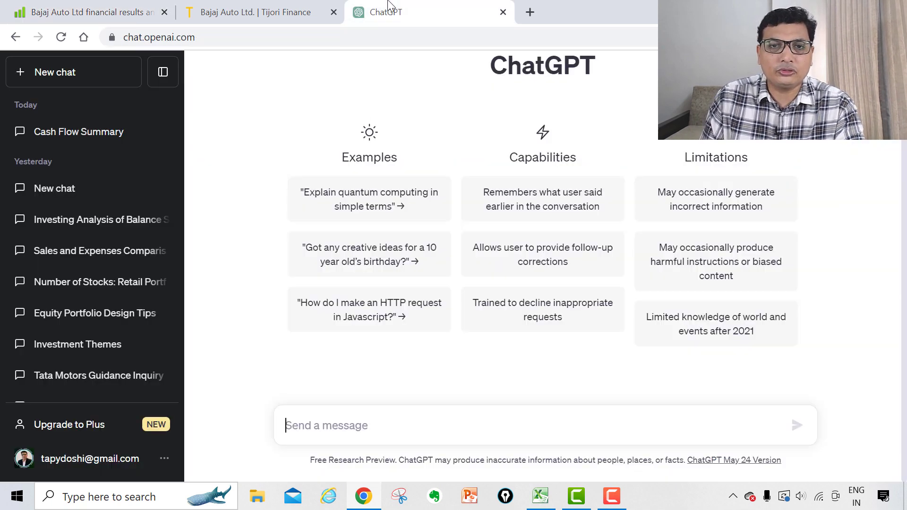
left_click(399, 425)
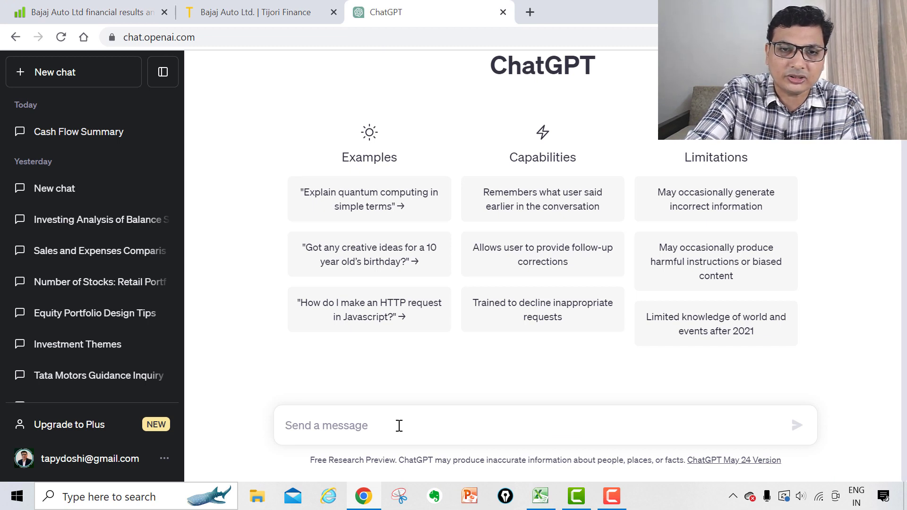
type("(")
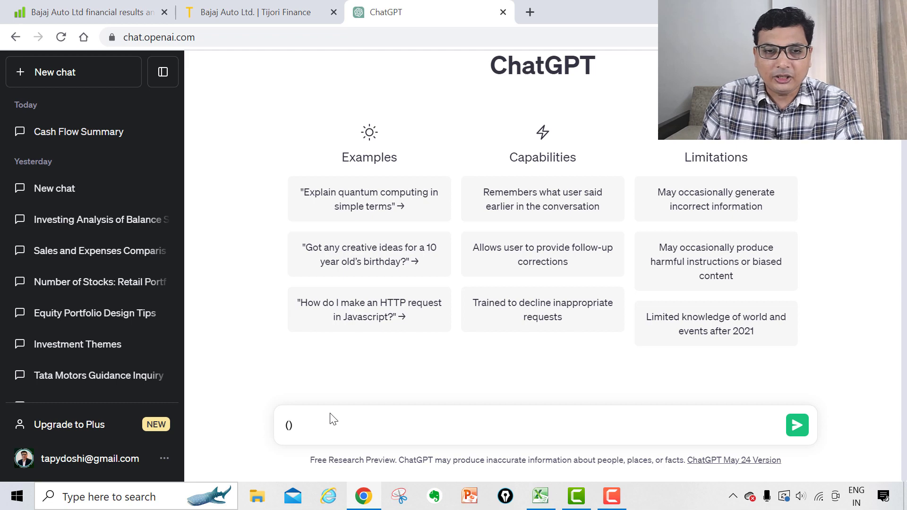
key("ctrl+v")
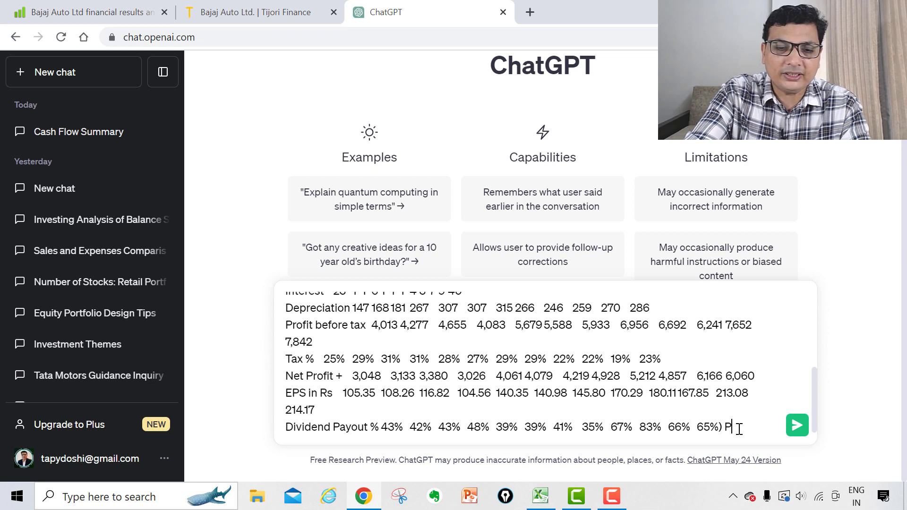
type("se show")
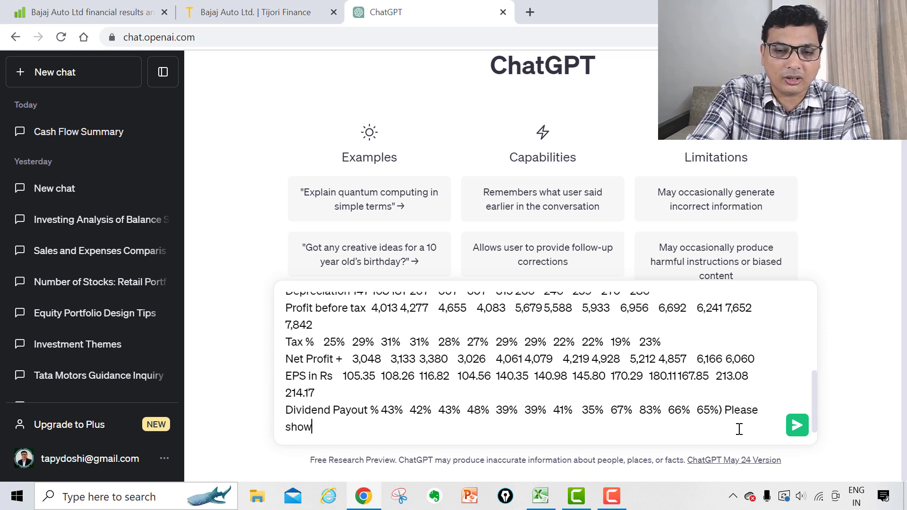
type(" above ")
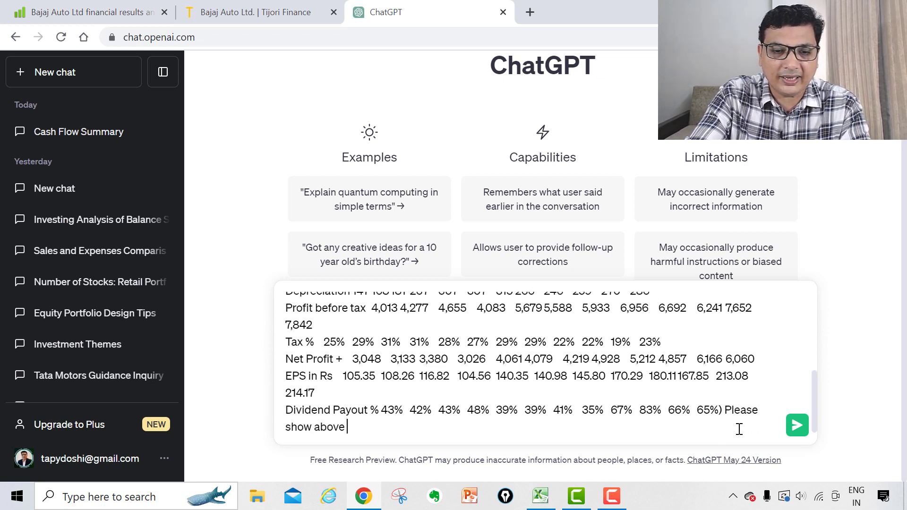
type("data in ")
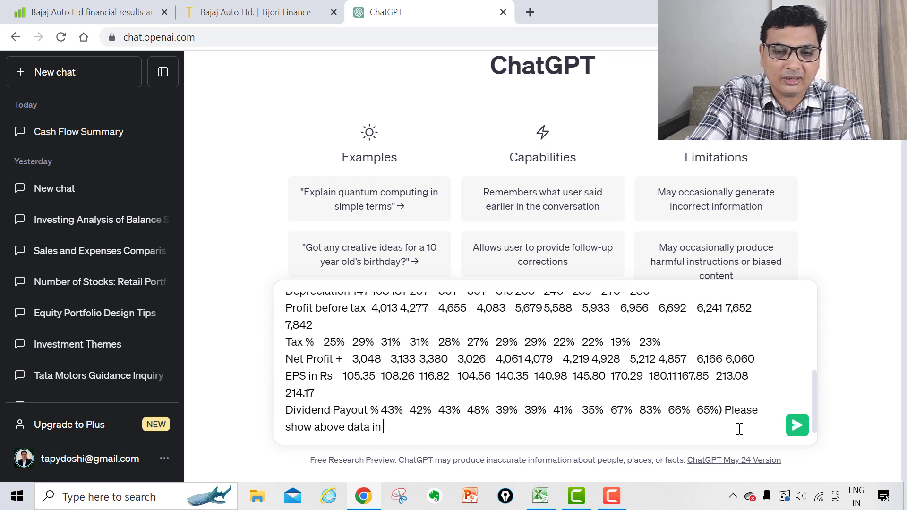
type("a tabular form")
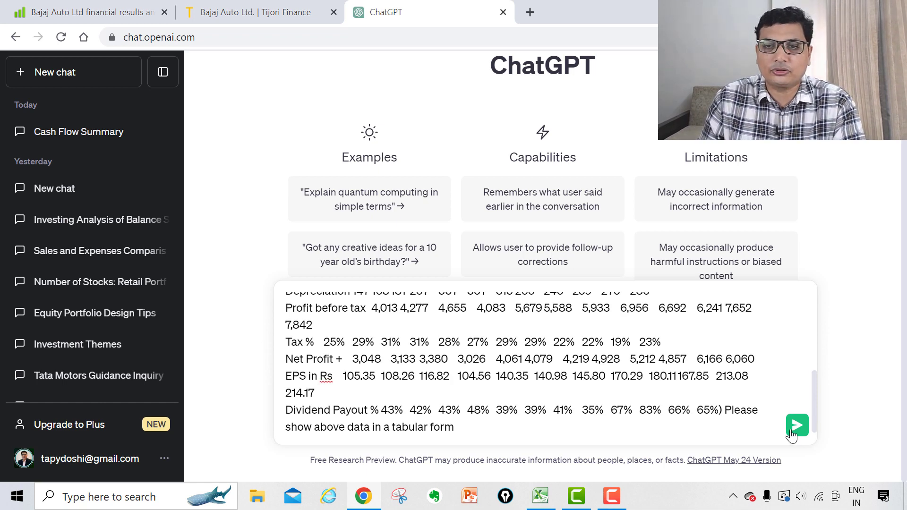
key("Return")
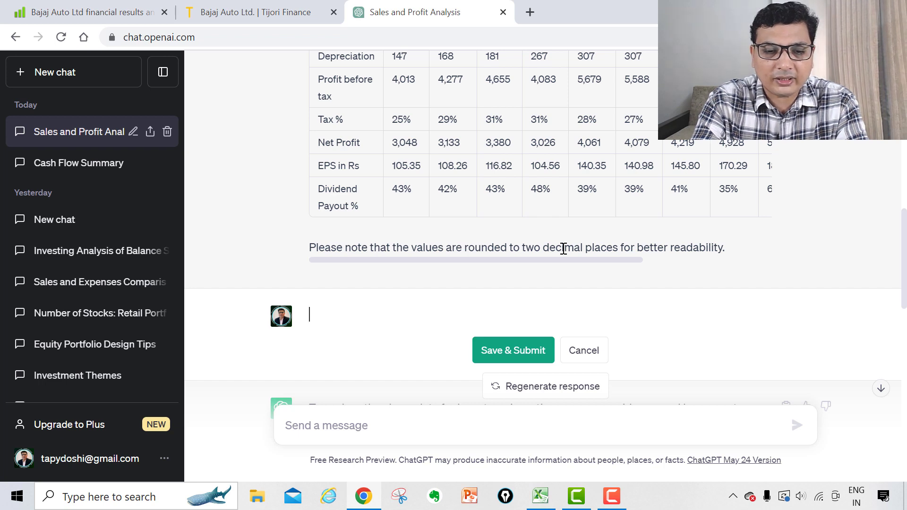
Resubmit the profit & loss investing analysis request, fixing 'profil', 'analyse' and 'acount' via spell-check
type("analyse above tabular data")
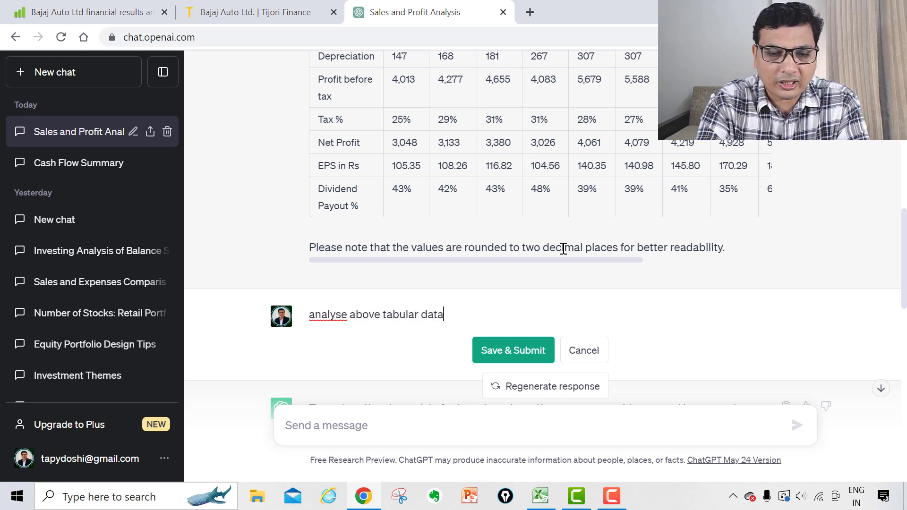
type(" of pro")
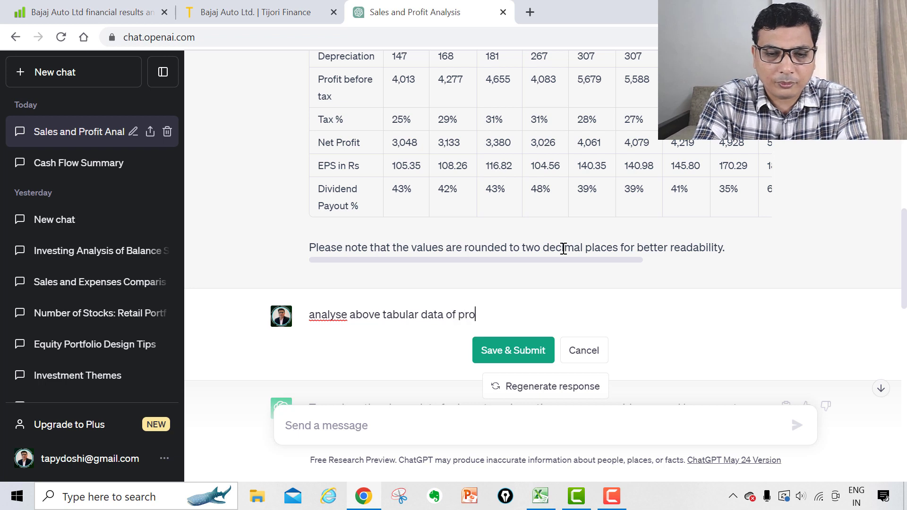
type("fil& l")
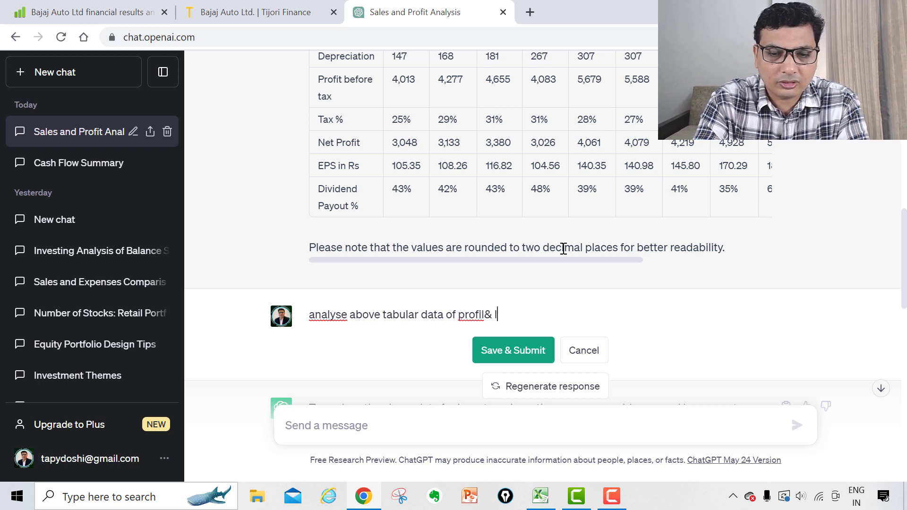
type("oss acount")
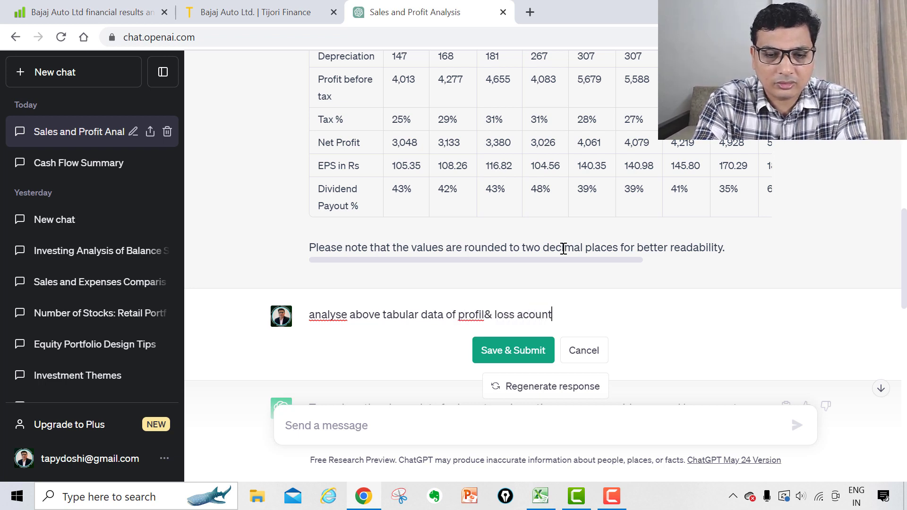
type(" for inv")
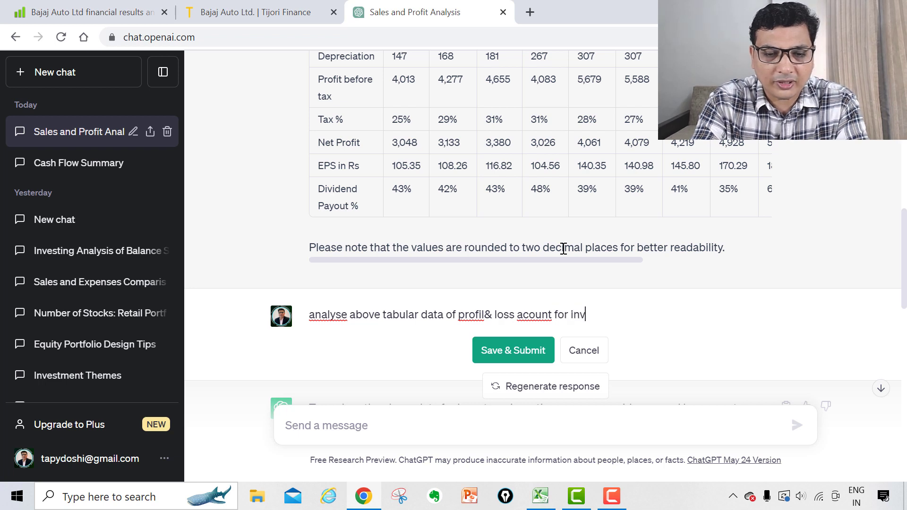
type("esting purpose")
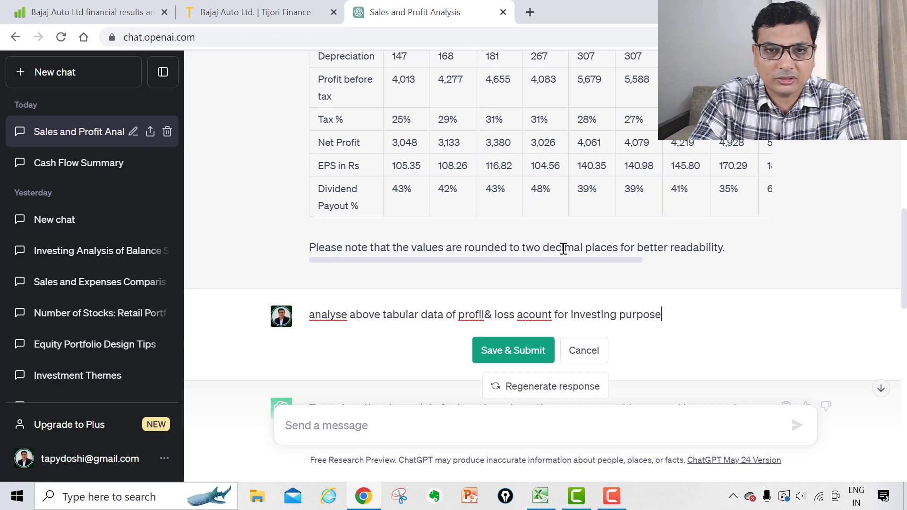
right_click(479, 315)
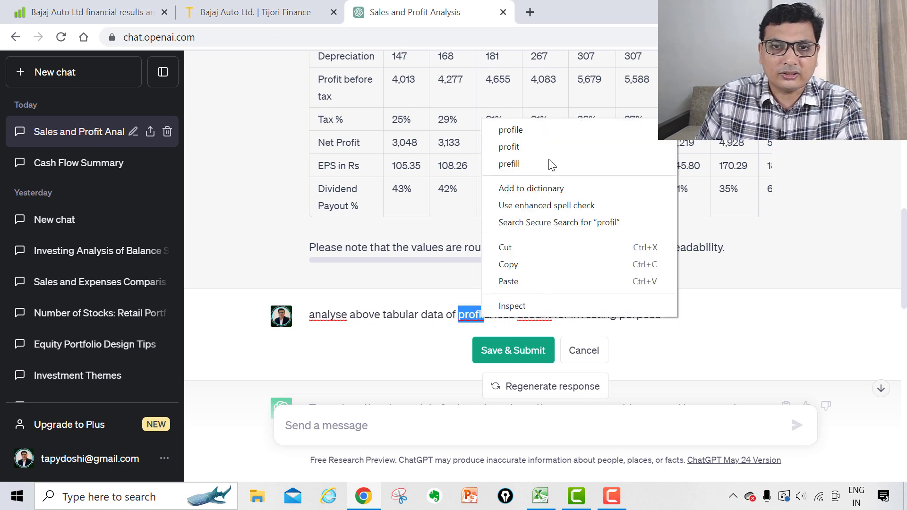
left_click(540, 146)
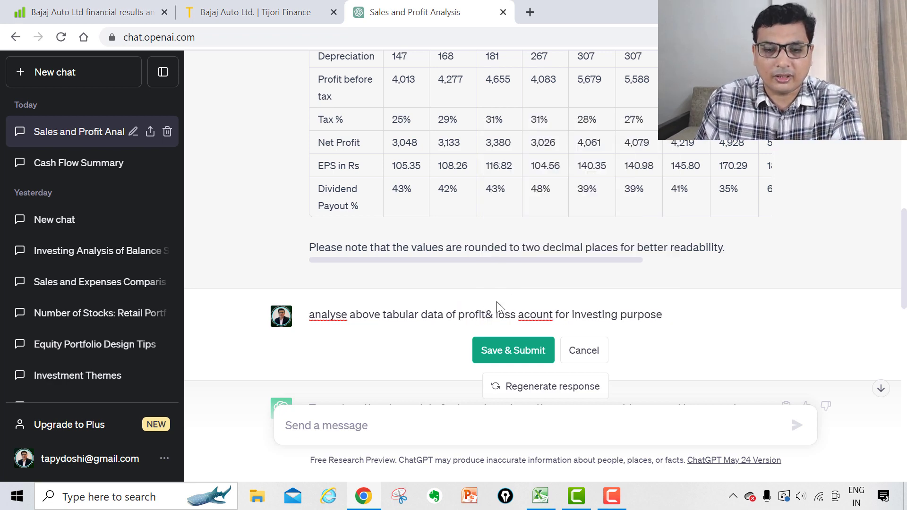
right_click(333, 312)
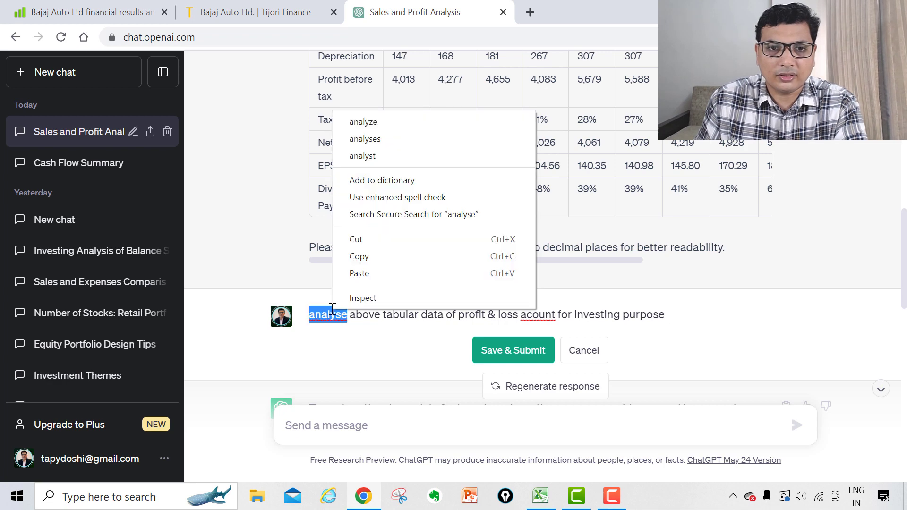
left_click(363, 122)
right_click(544, 305)
left_click(541, 314)
right_click(541, 314)
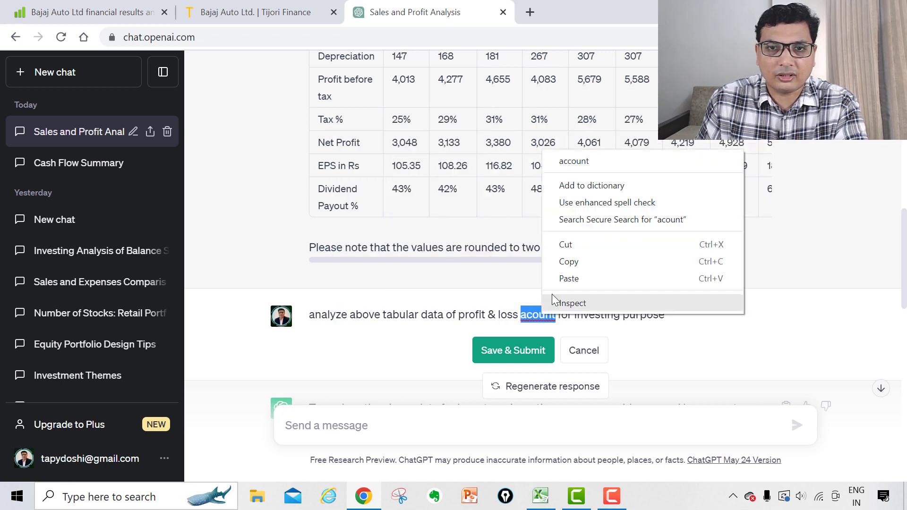
left_click(588, 163)
left_click(518, 349)
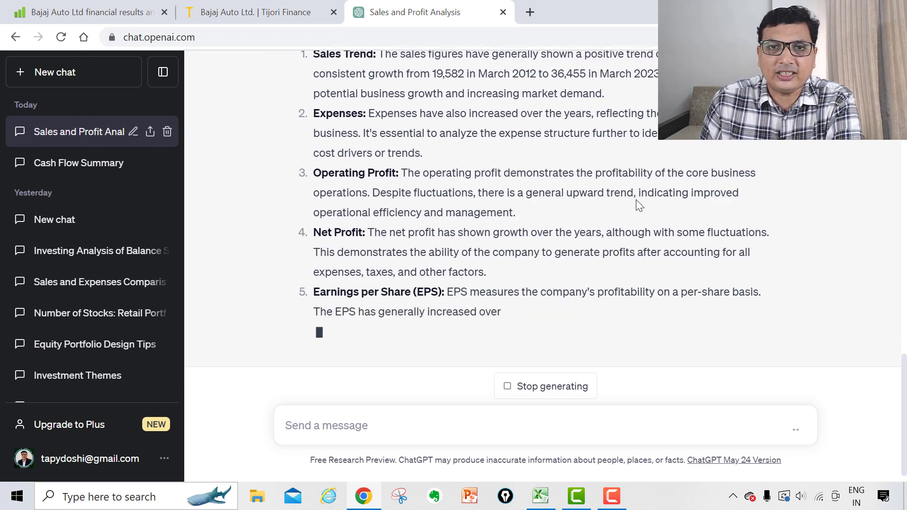
Review the profit & loss analysis and its table, then start a blank new chat
scroll(633, 198, "up", 2)
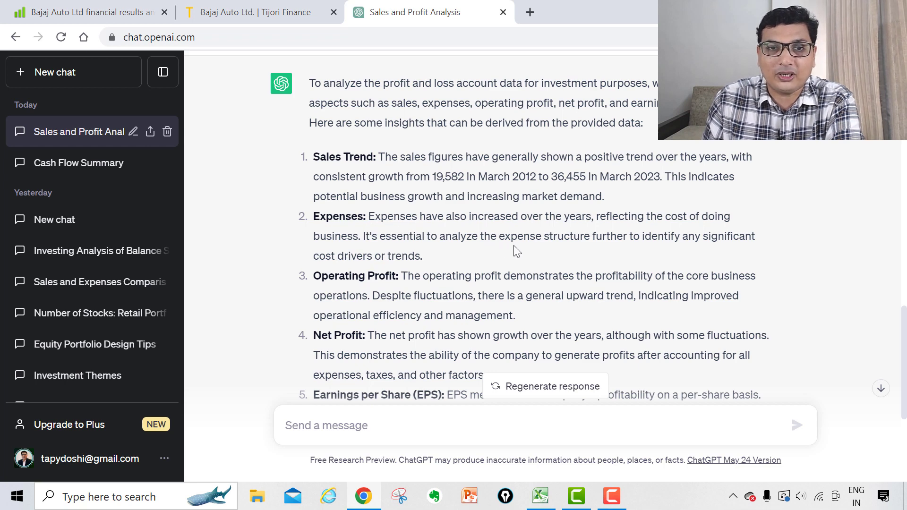
scroll(453, 264, "down", 1)
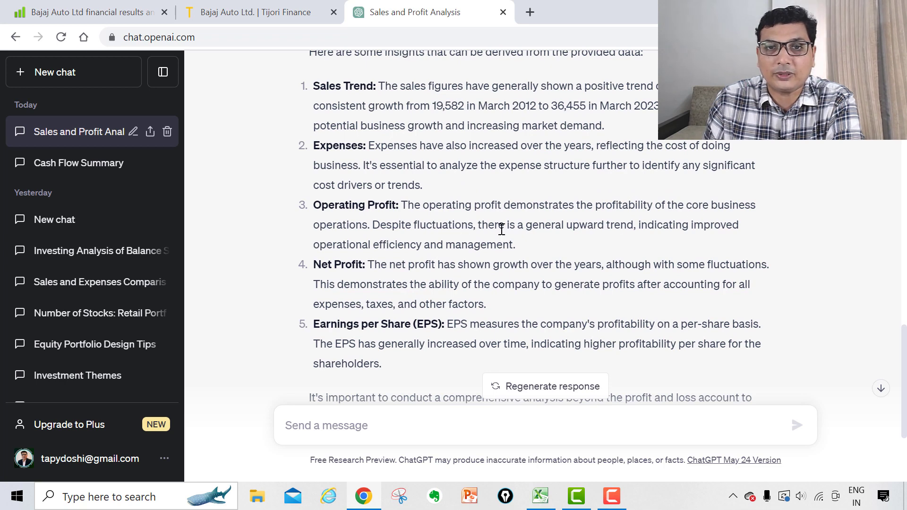
left_click_drag(565, 235, 702, 238)
left_click(594, 244)
scroll(594, 243, "down", 3)
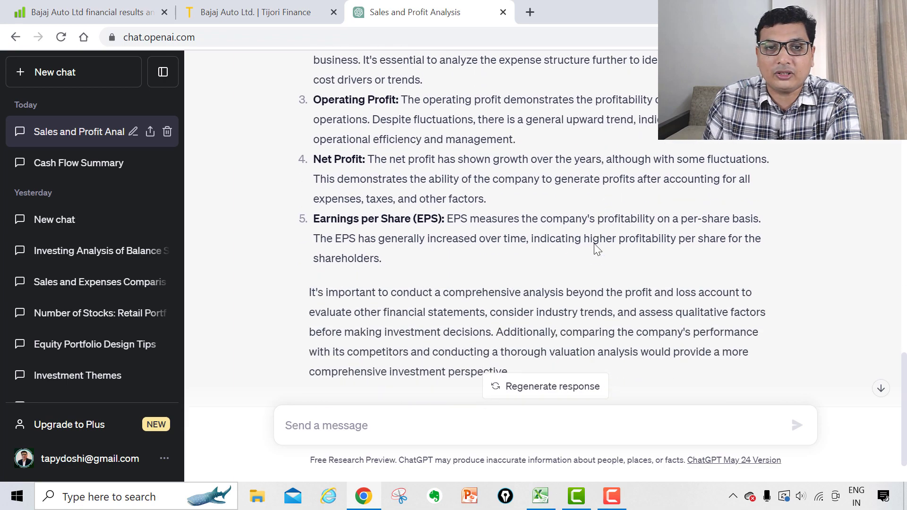
scroll(593, 243, "up", 10)
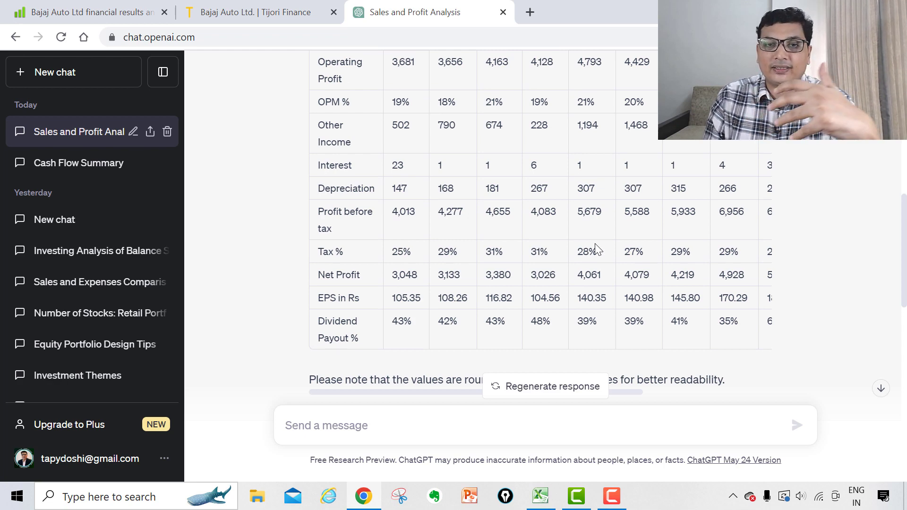
scroll(594, 243, "down", 8)
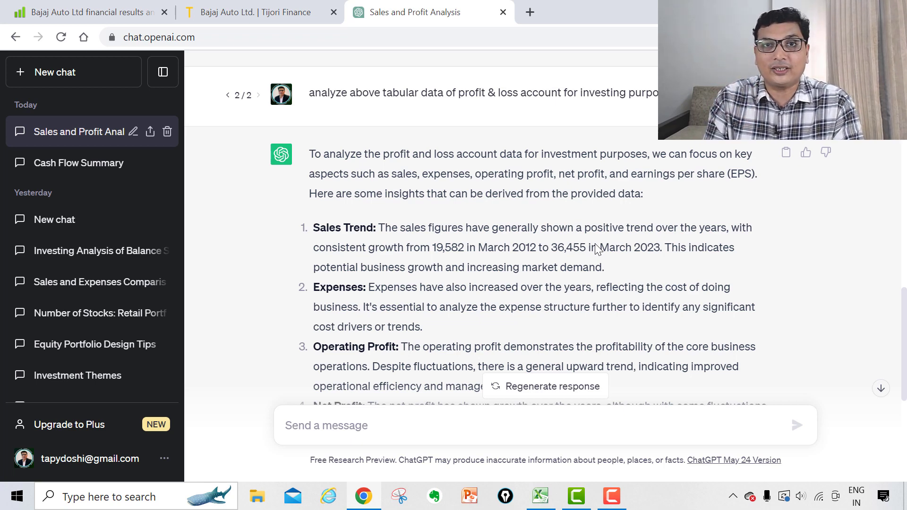
scroll(595, 244, "up", 10)
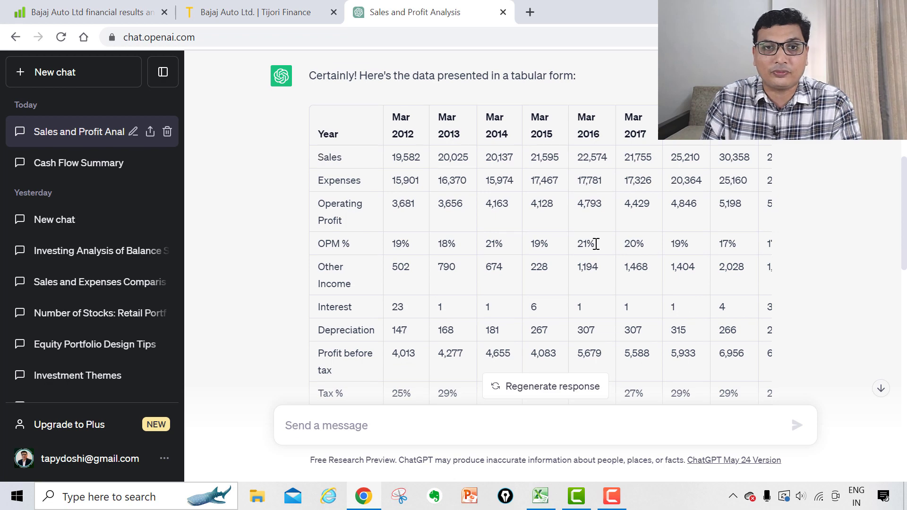
scroll(594, 243, "up", 2)
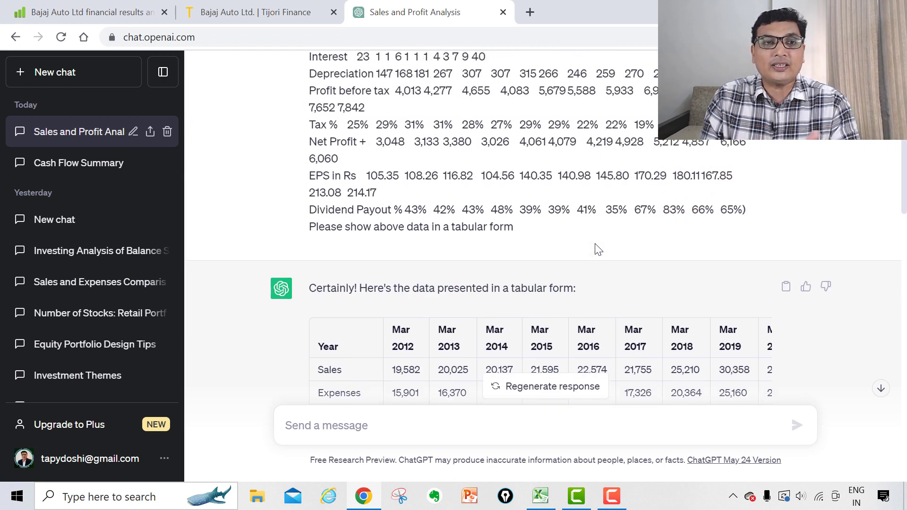
left_click(88, 88)
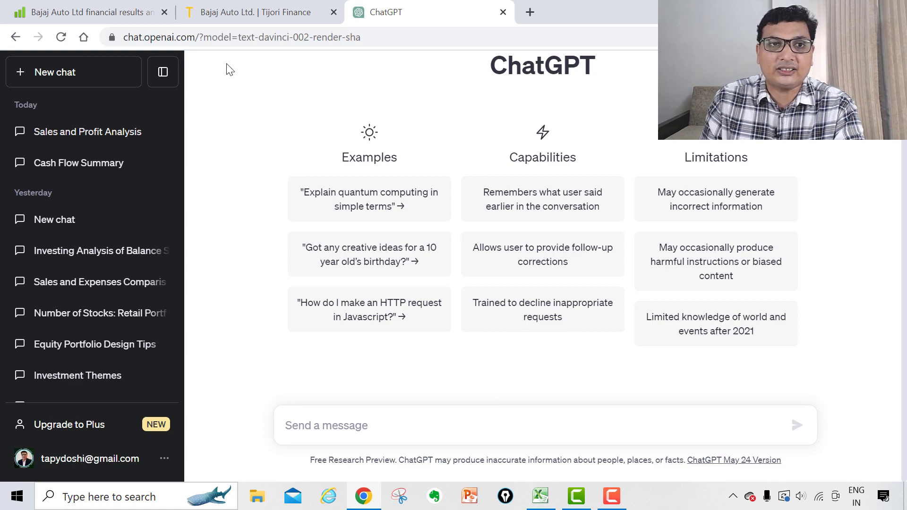
Copy Bajaj Auto's Balance Sheet table (Mar 2012–Mar 2023) from Screener.in and return to ChatGPT
left_click(141, 7)
left_click(517, 200)
scroll(518, 198, "up", 7)
scroll(519, 198, "up", 10)
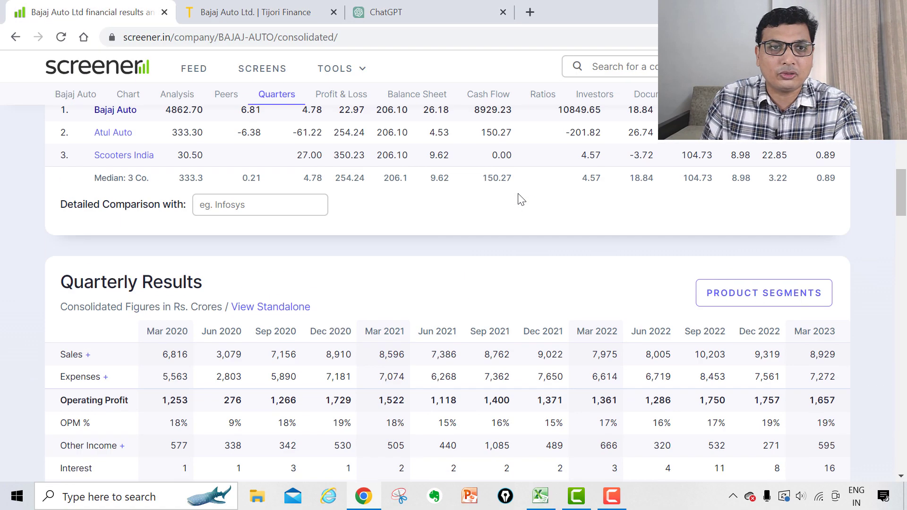
scroll(518, 194, "down", 20)
scroll(518, 194, "down", 6)
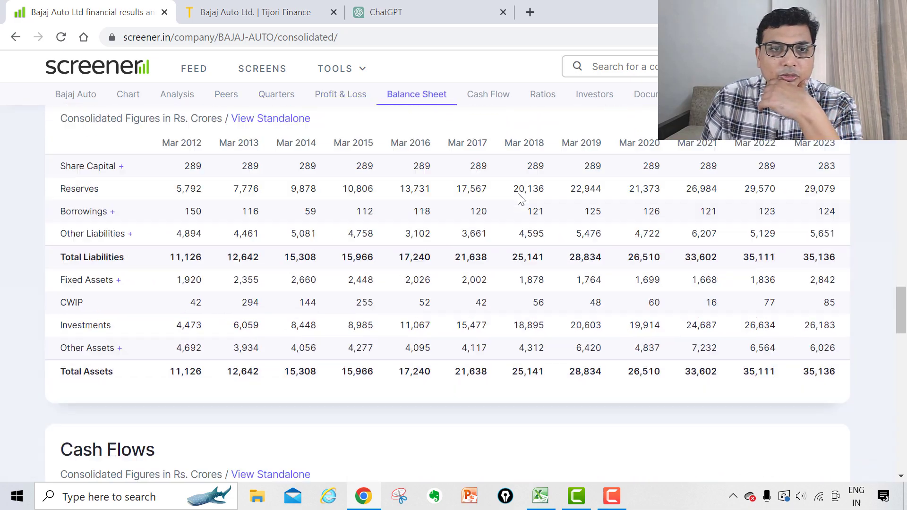
scroll(518, 194, "up", 1)
scroll(518, 194, "down", 1)
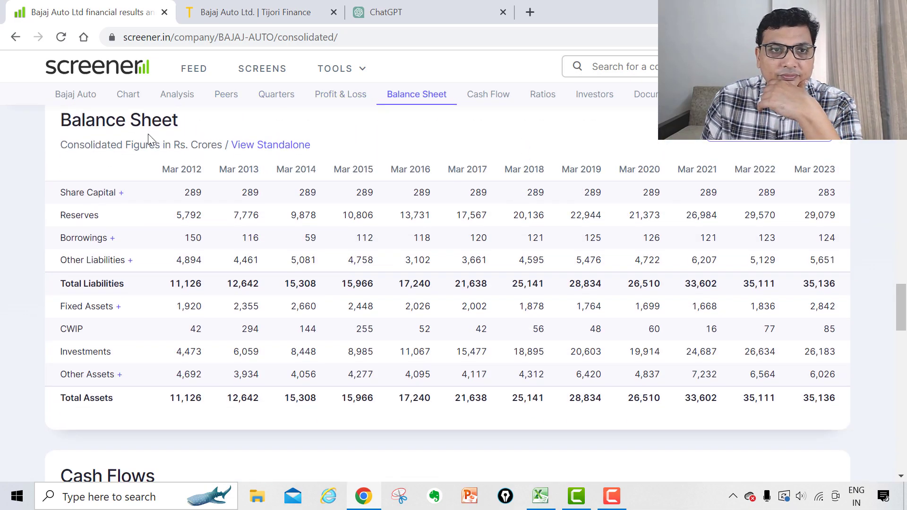
left_click_drag(158, 170, 839, 419)
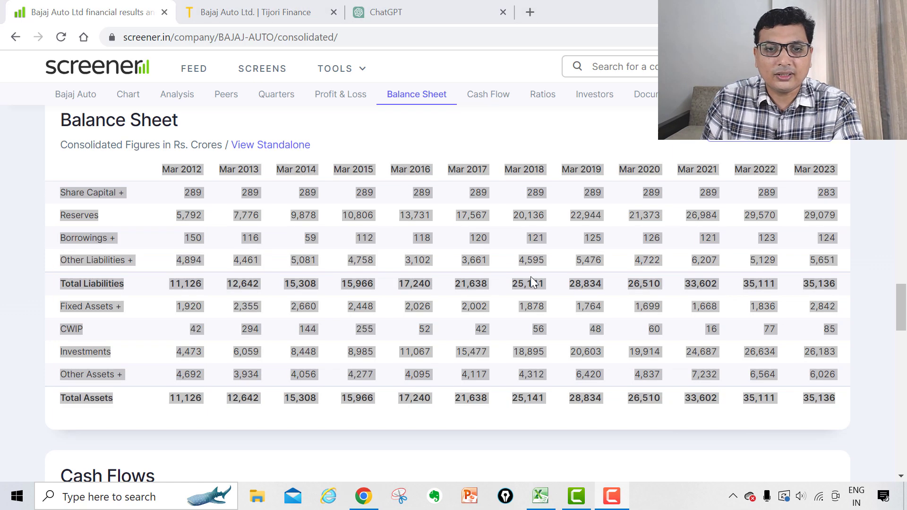
left_click(385, 11)
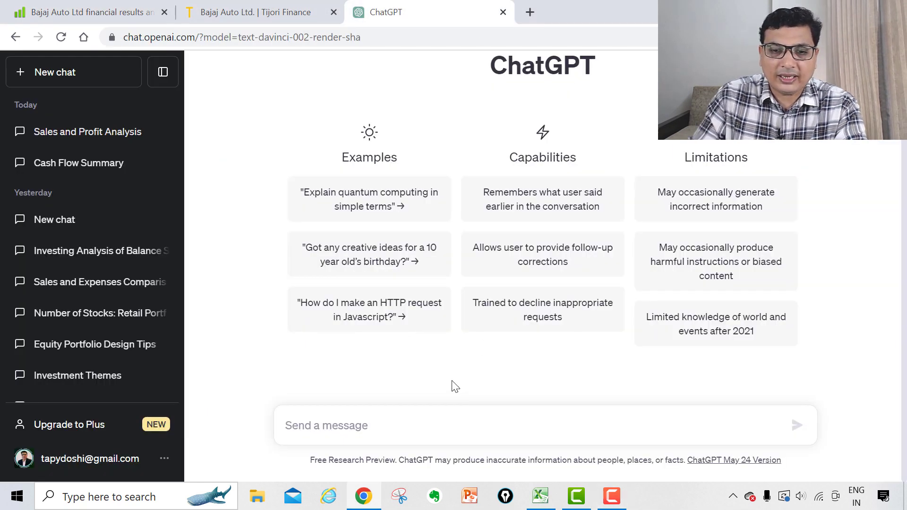
Send the pasted balance sheet in brackets with 'analyse above bs data for long term investing'
type("(")
key("ctrl+v")
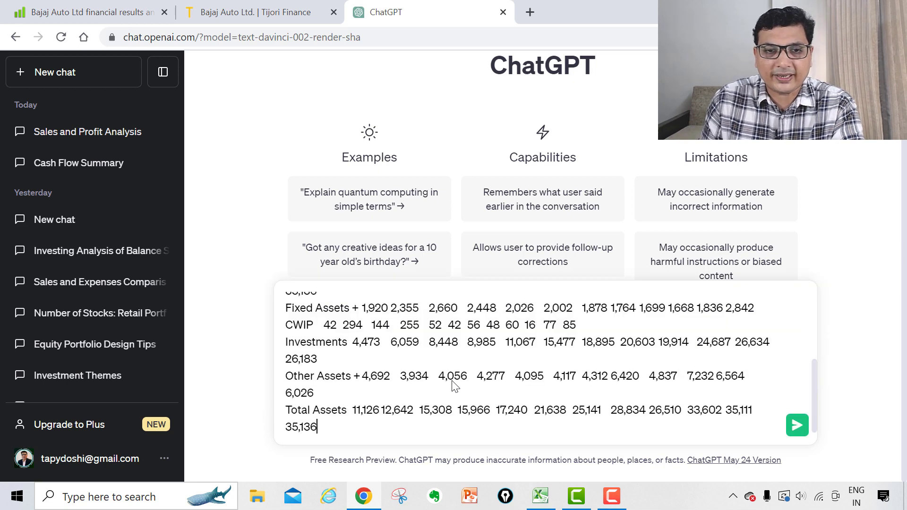
type(")")
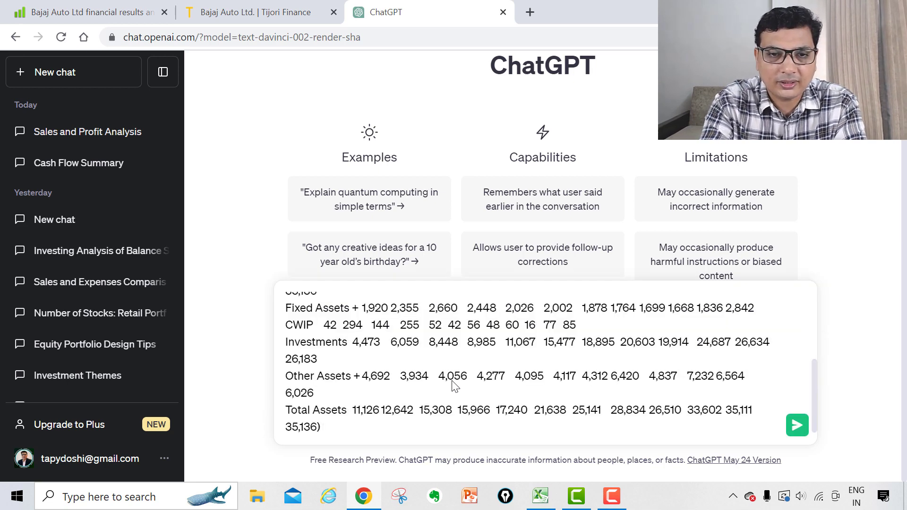
type(" analy")
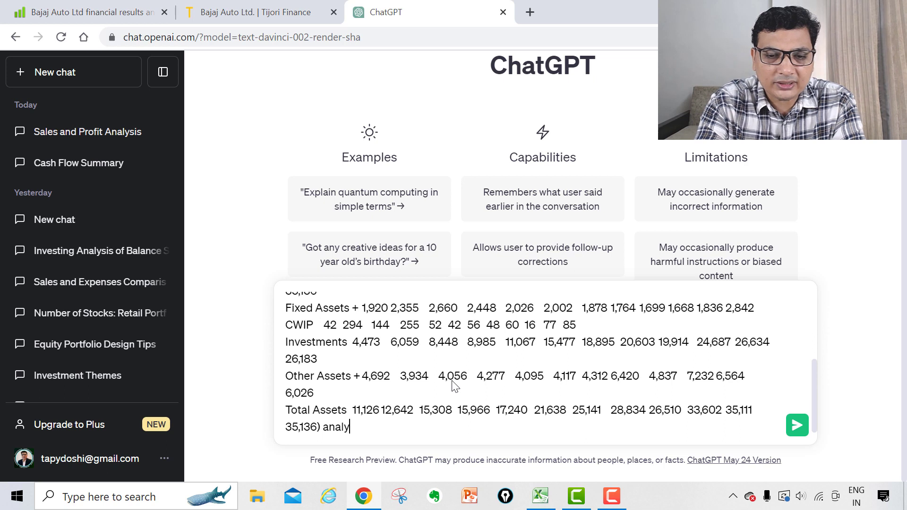
type("se abo")
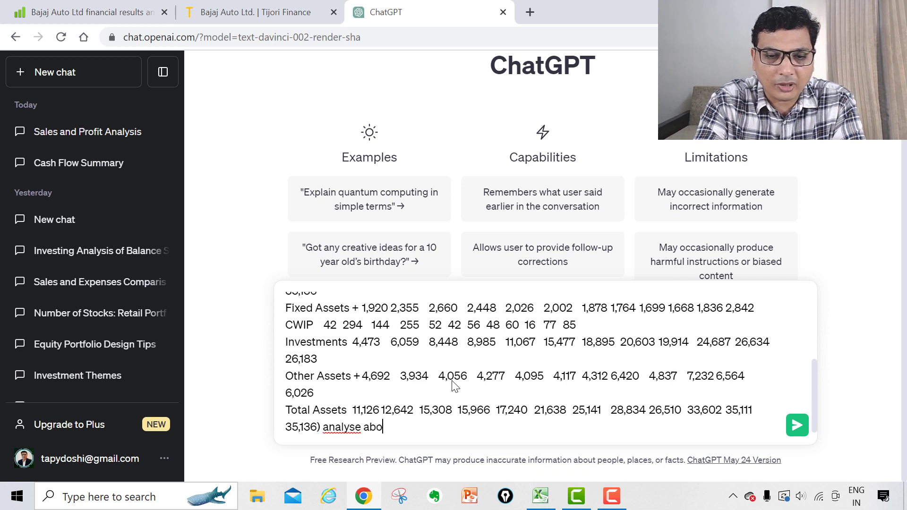
type("ve bs data for")
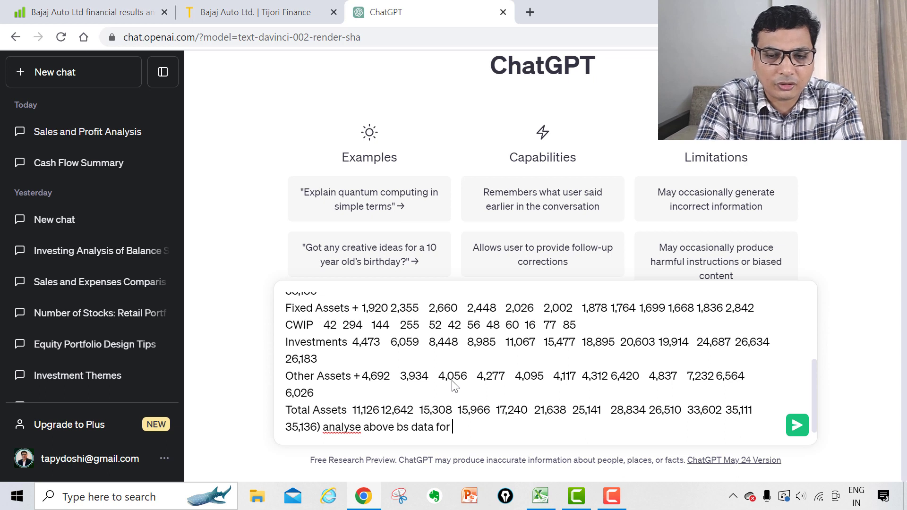
type(" long t")
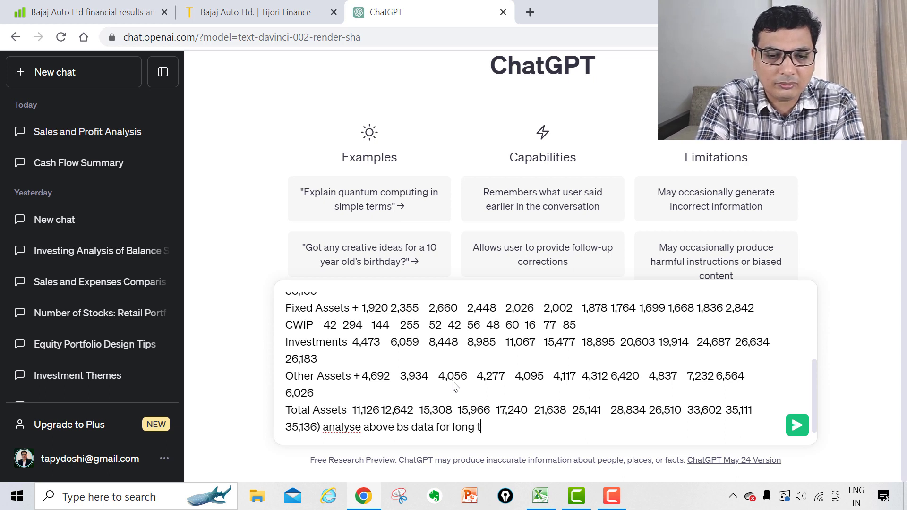
type("erm investing")
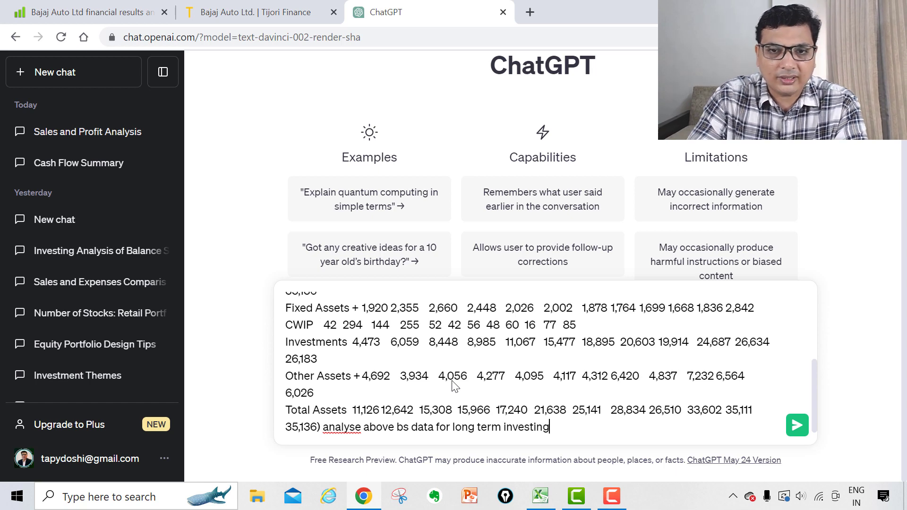
left_click(797, 426)
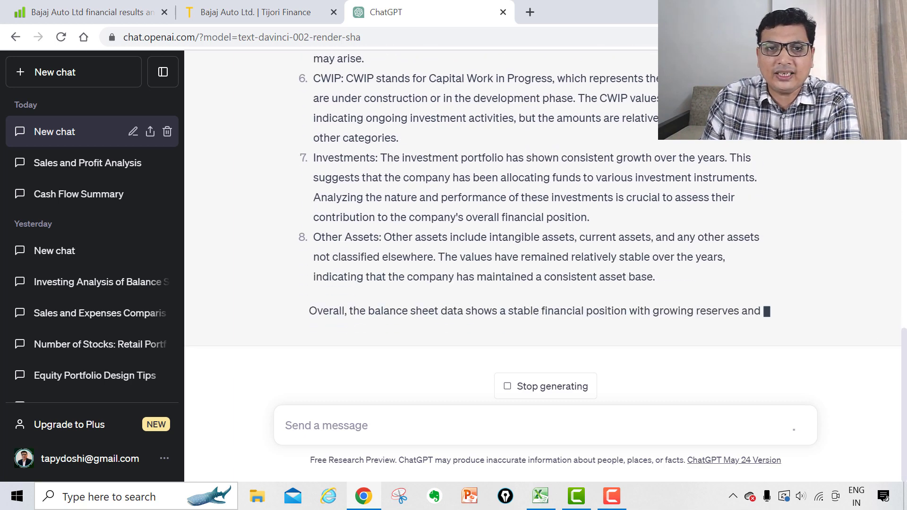
Read through the balance sheet analysis, highlighting the point about steadily increasing reserves
scroll(533, 227, "up", 3)
scroll(517, 233, "up", 8)
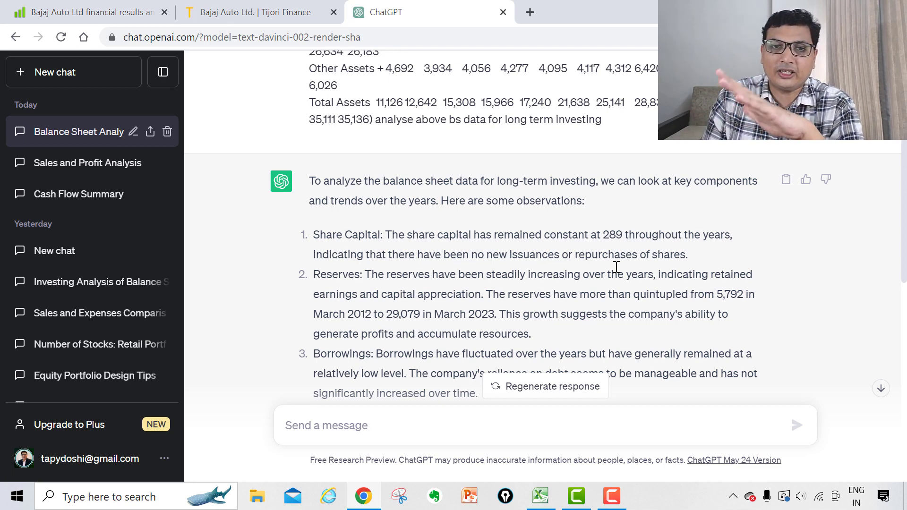
left_click_drag(492, 275, 440, 302)
left_click(550, 294)
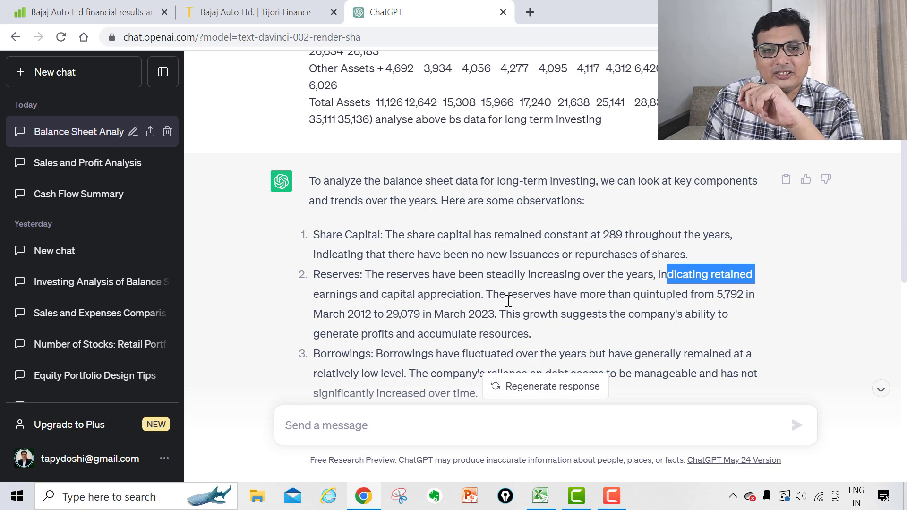
scroll(519, 342, "down", 5)
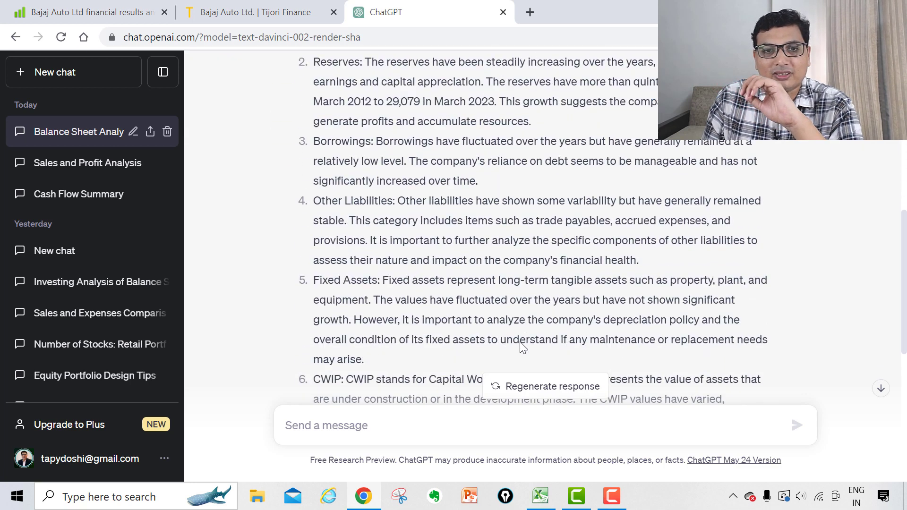
scroll(515, 326, "down", 2)
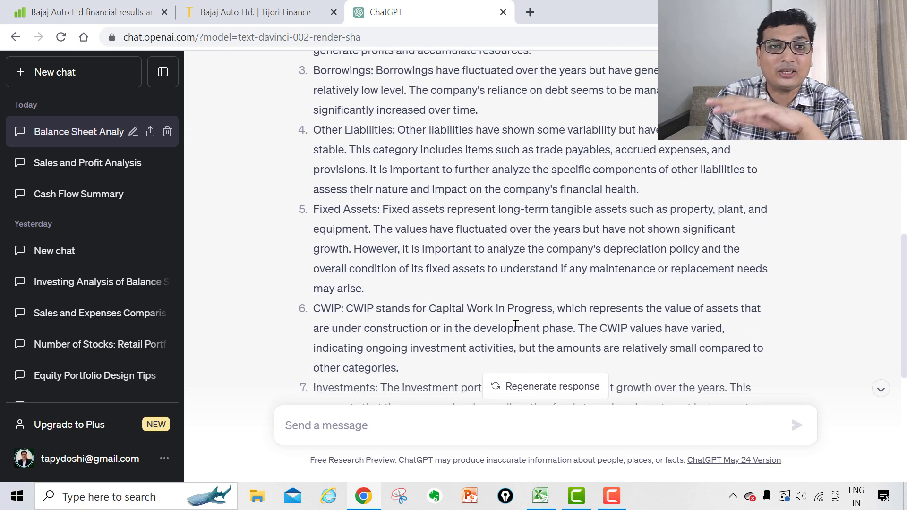
scroll(516, 326, "up", 3)
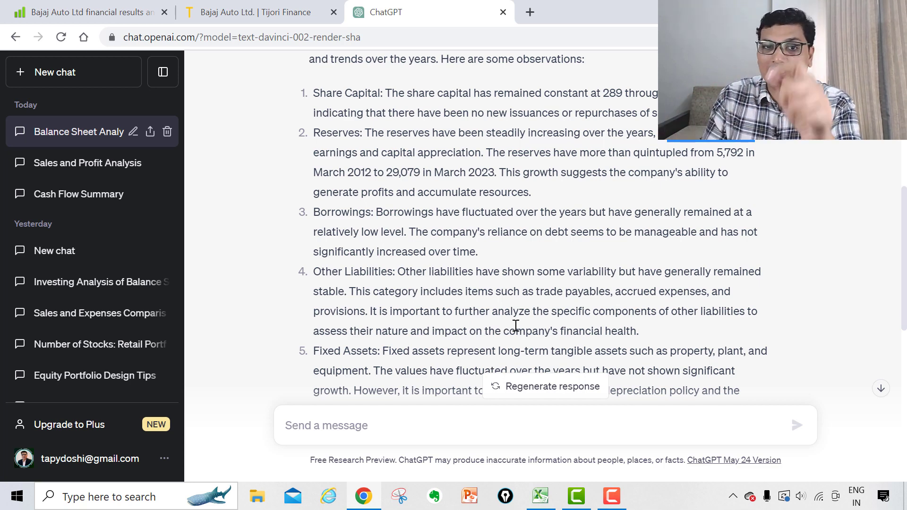
scroll(475, 266, "down", 6)
scroll(475, 267, "down", 4)
scroll(474, 267, "up", 9)
scroll(475, 267, "up", 5)
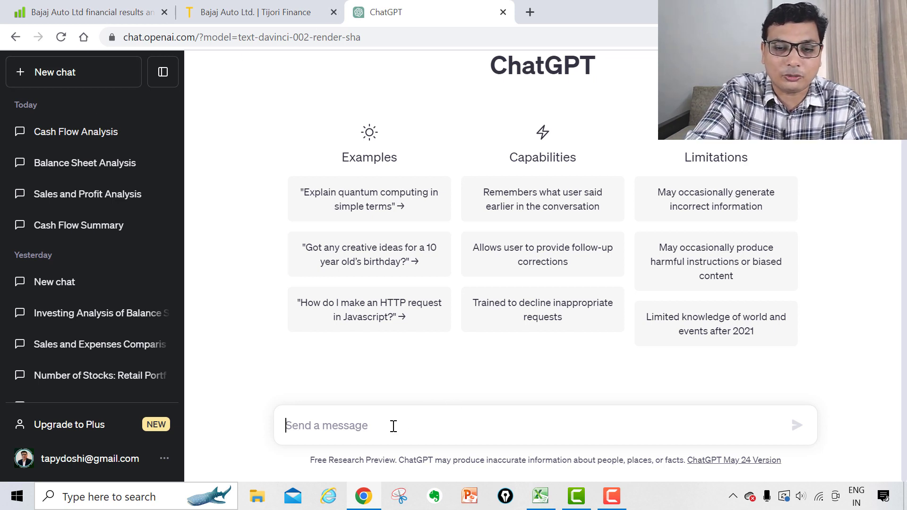
Paste Tijori Finance's cash flow table in brackets and ask ChatGPT to show it in tabular form
type("(")
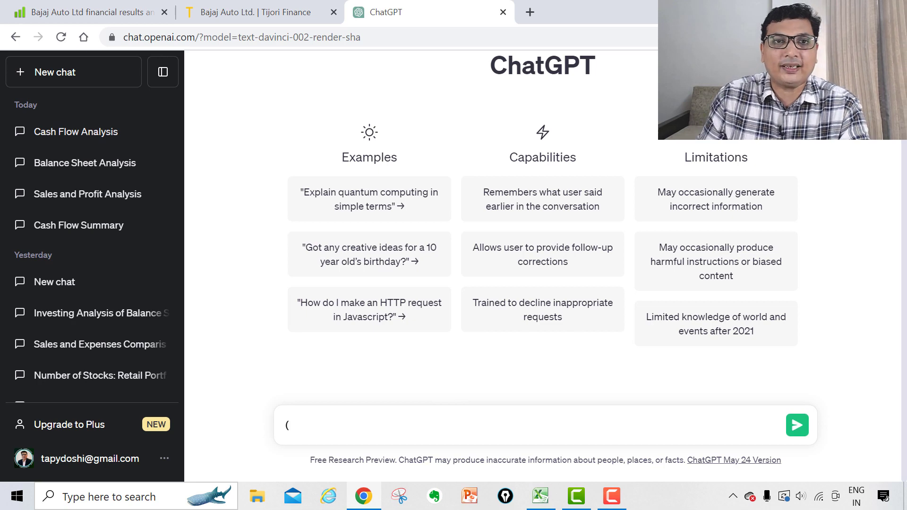
left_click(200, 7)
left_click_drag(74, 166, 834, 467)
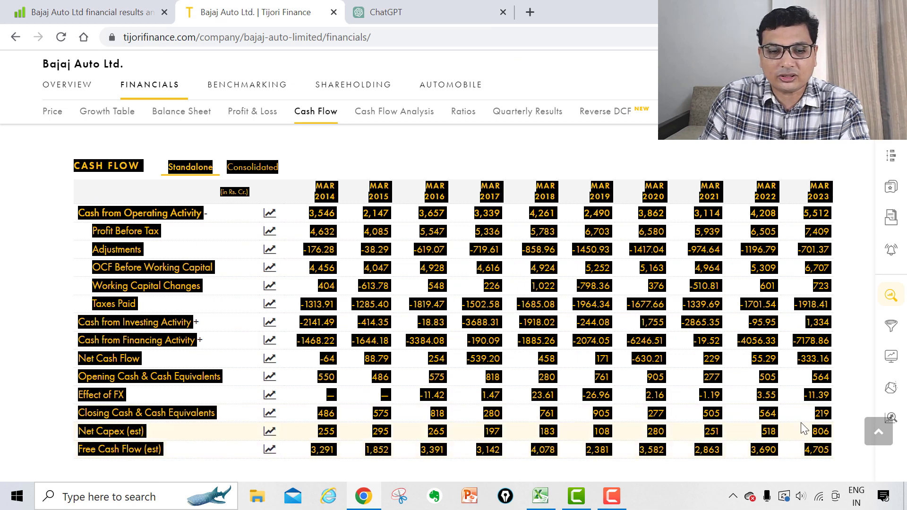
left_click(448, 7)
key("ctrl+v")
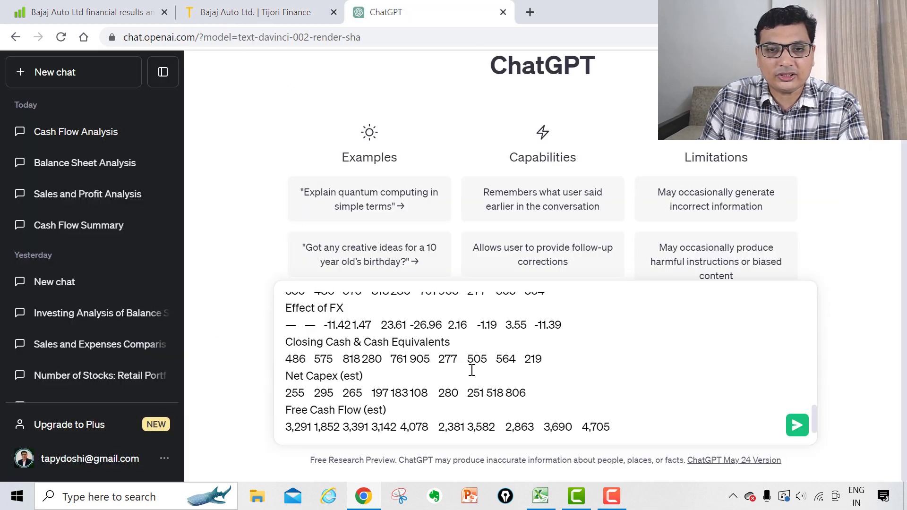
type(")")
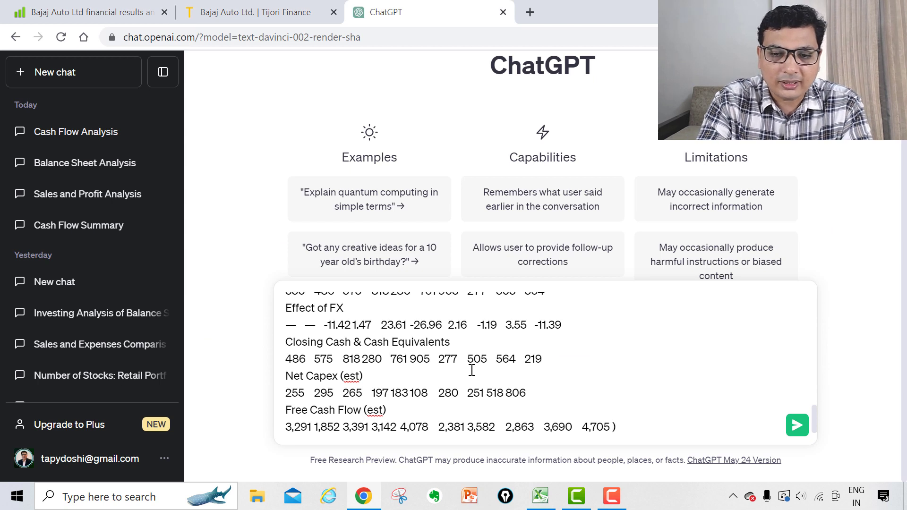
type(" please")
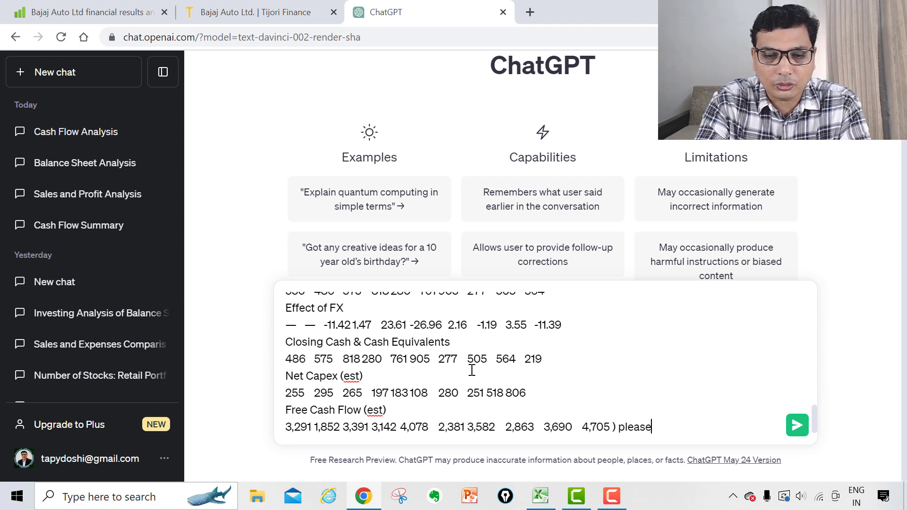
type(" show abov")
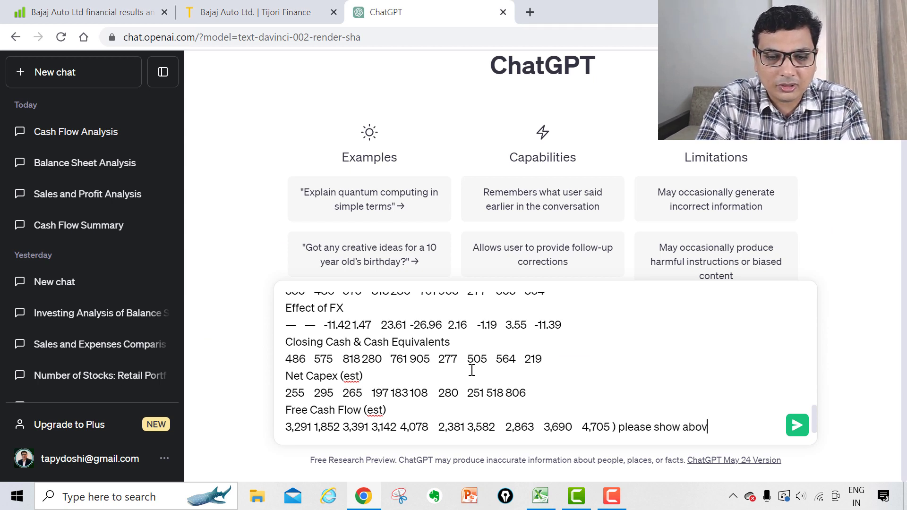
type("e s")
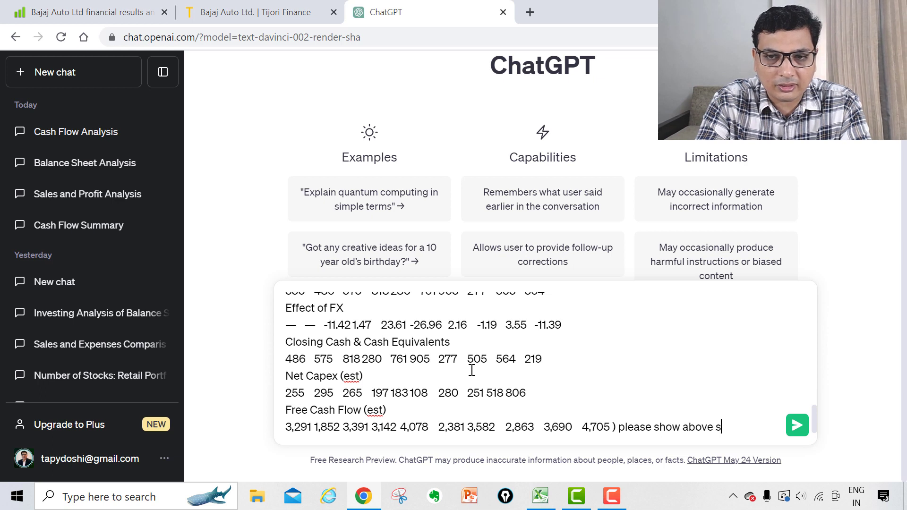
key("BackSpace")
type("data into tabular format")
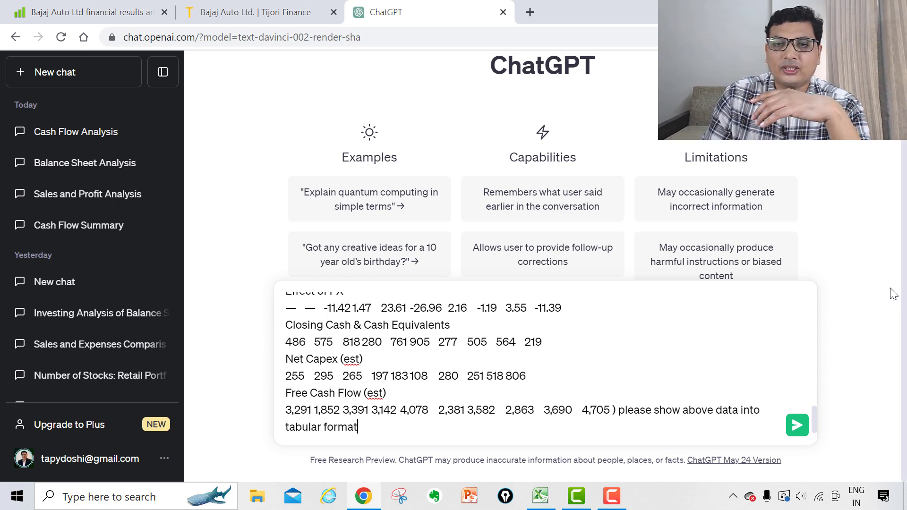
left_click(796, 432)
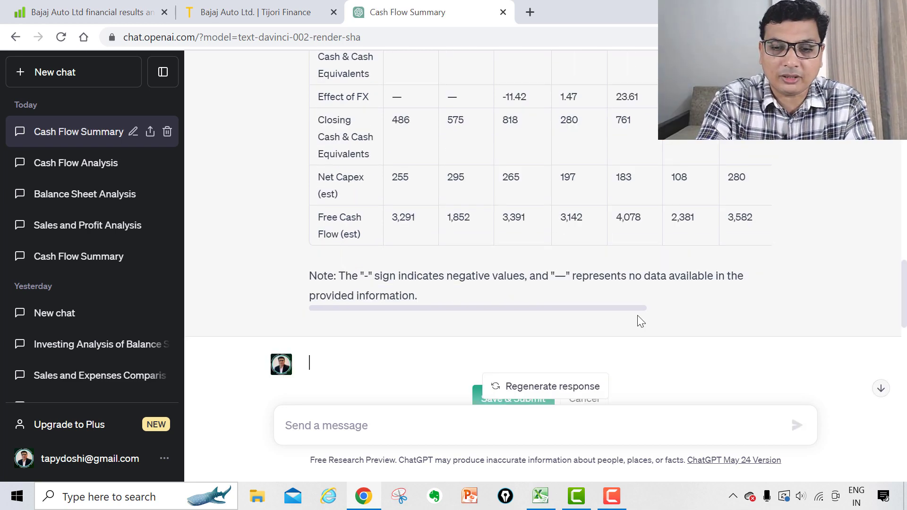
Resubmit the follow-up as 'please analyse above tabular data for investing'
type("pl")
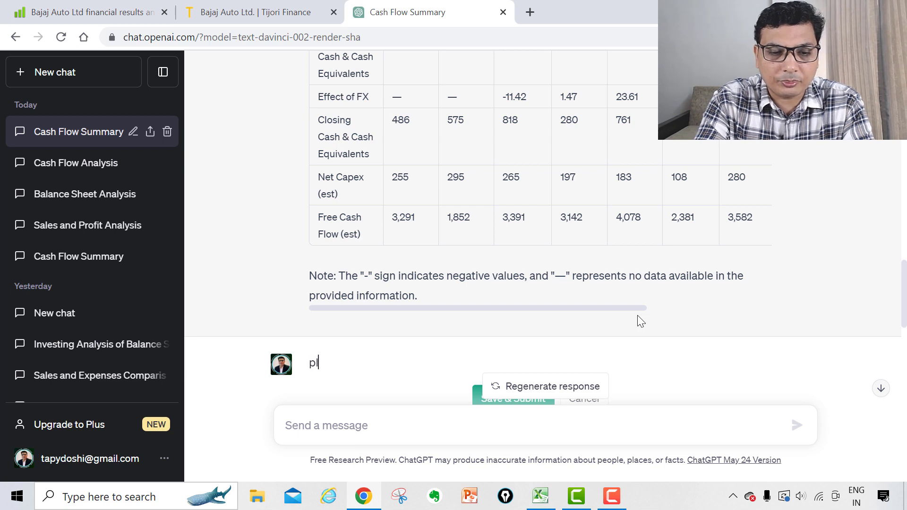
type("ease anal")
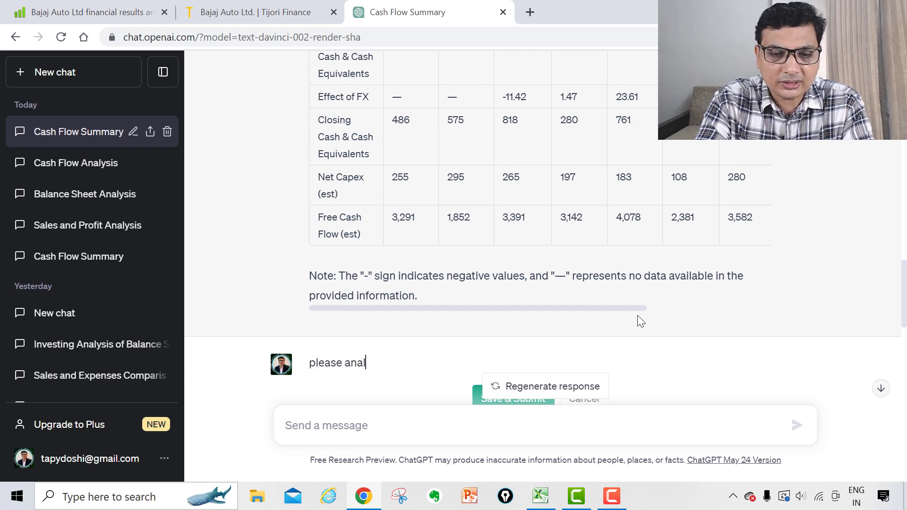
type("yse a")
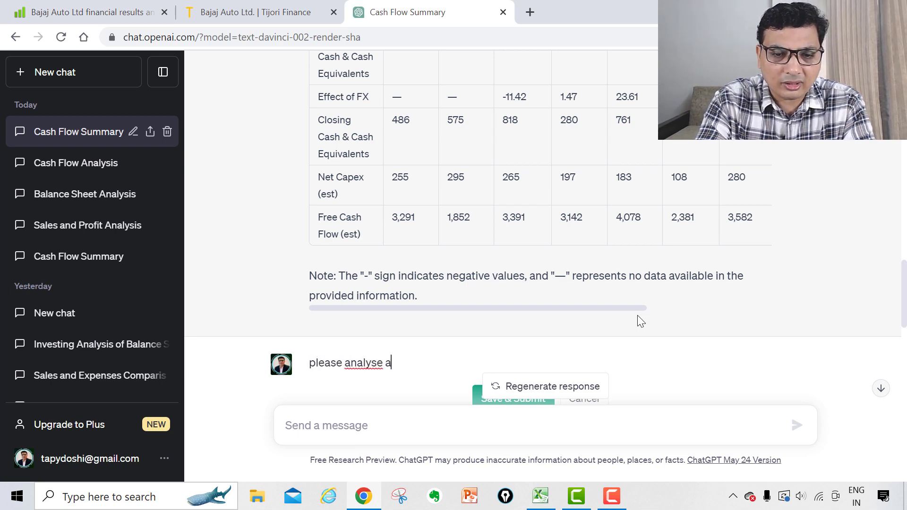
type("bove tab")
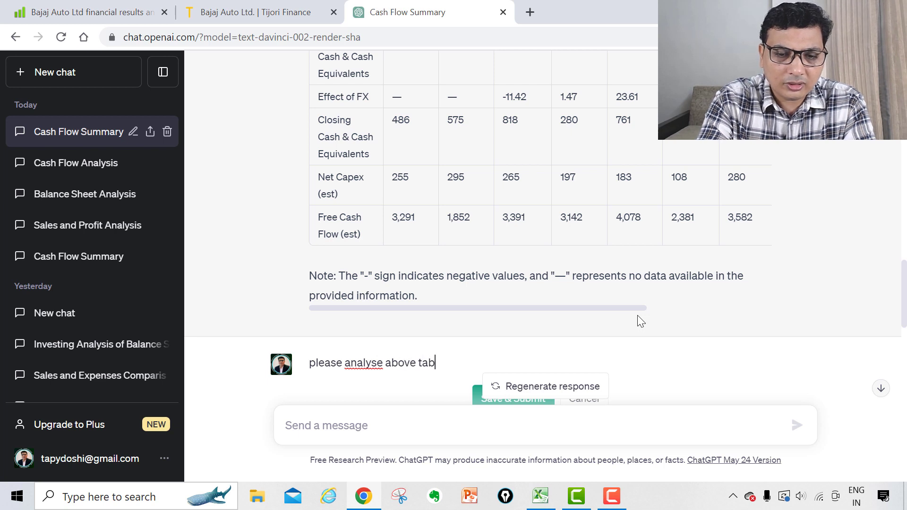
type("ular d")
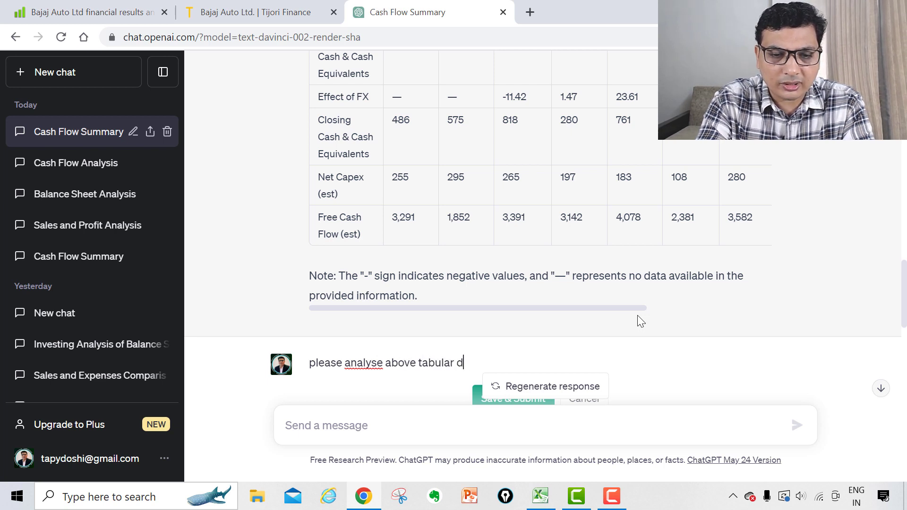
type("ata for ")
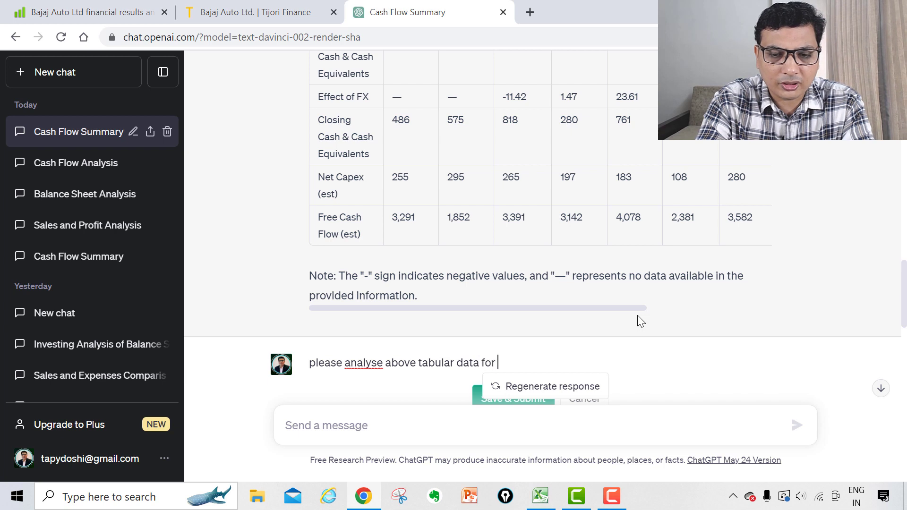
type("investing")
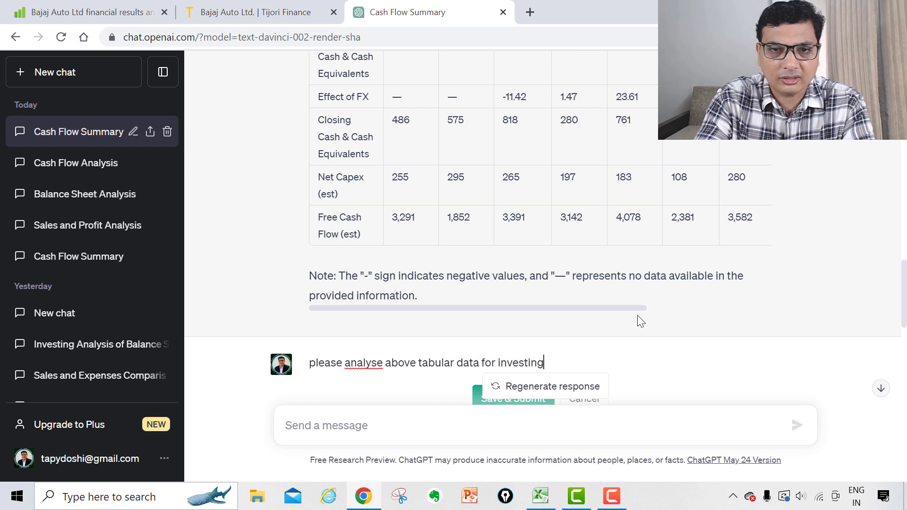
scroll(698, 255, "down", 1)
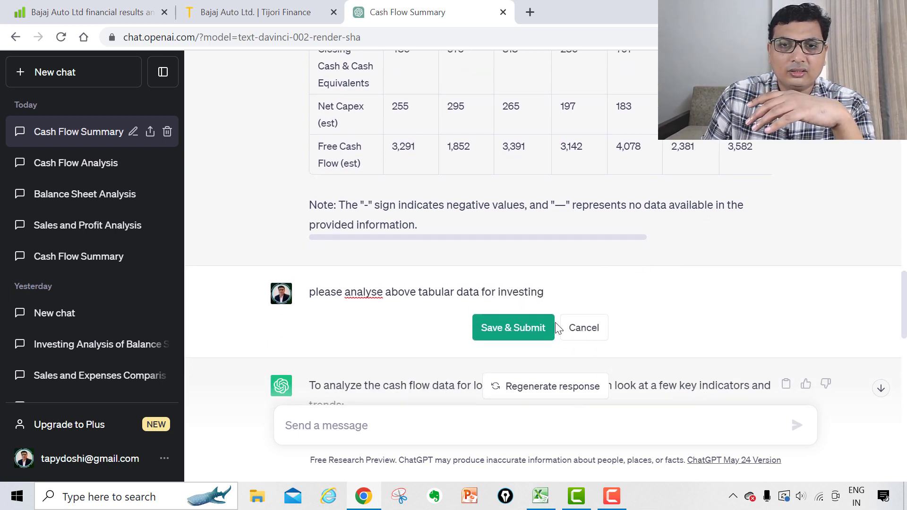
left_click(529, 327)
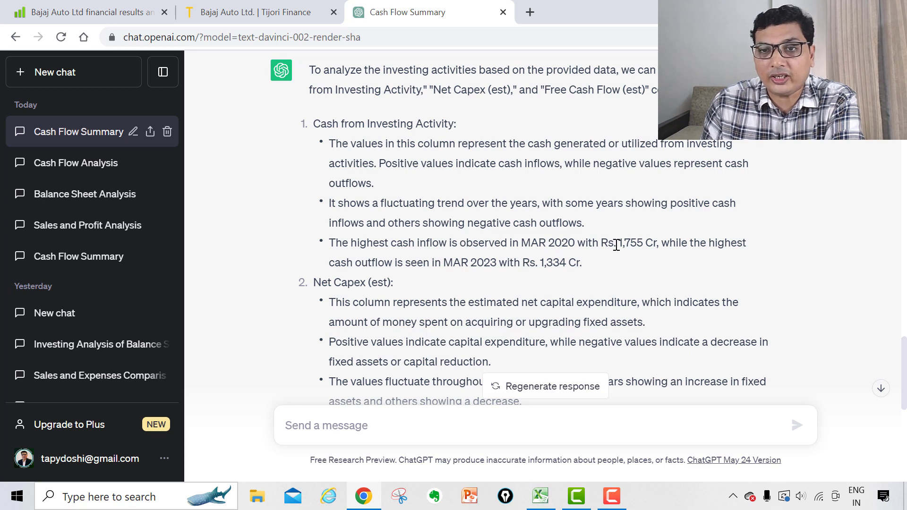
left_click_drag(614, 244, 653, 244)
double_click(445, 264)
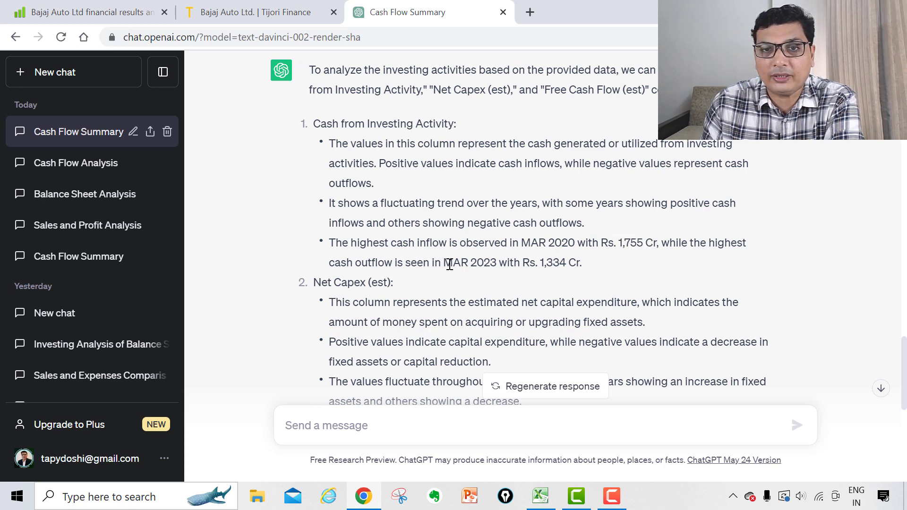
left_click_drag(539, 263, 552, 262)
scroll(659, 243, "down", 4)
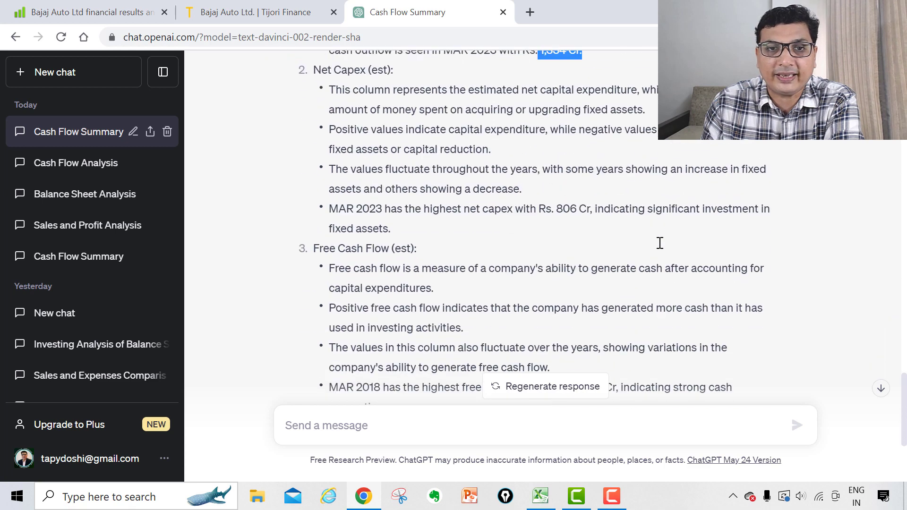
scroll(628, 229, "up", 1)
left_click_drag(399, 180, 454, 184)
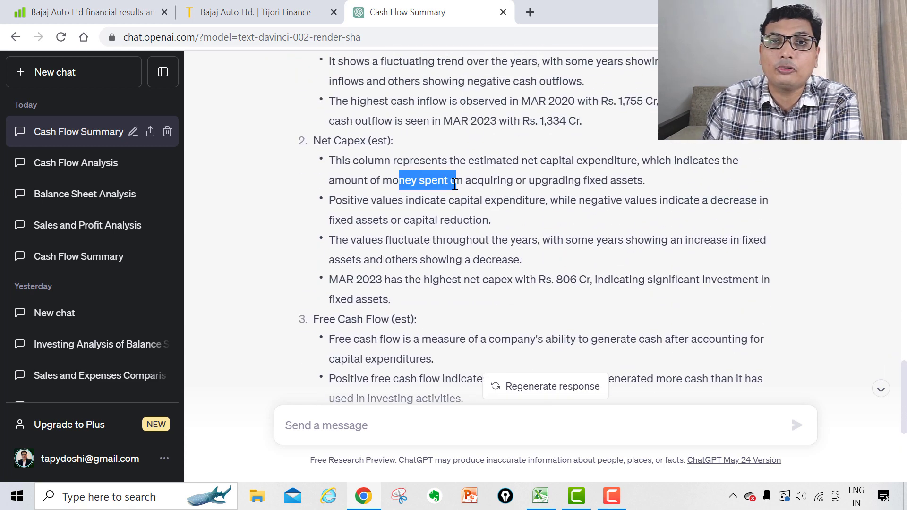
scroll(454, 185, "down", 3)
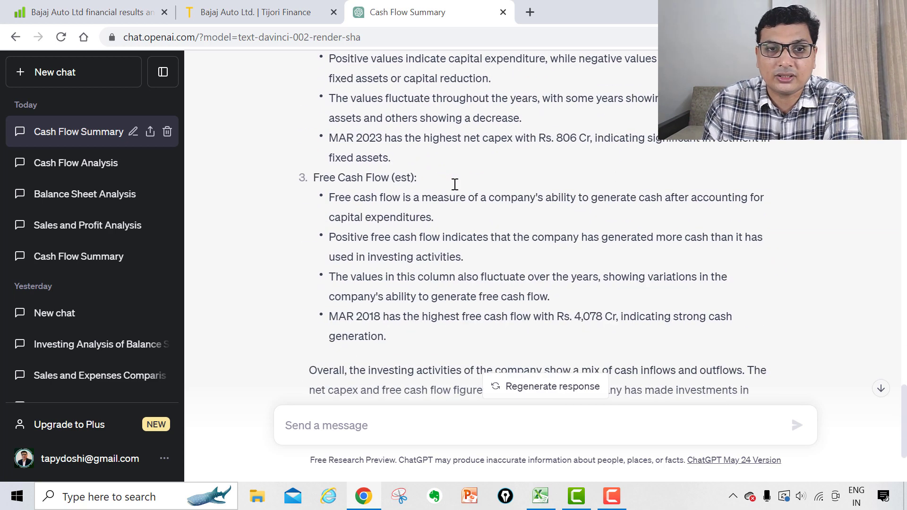
left_click_drag(455, 197, 468, 196)
scroll(472, 201, "down", 1)
scroll(472, 200, "up", 5)
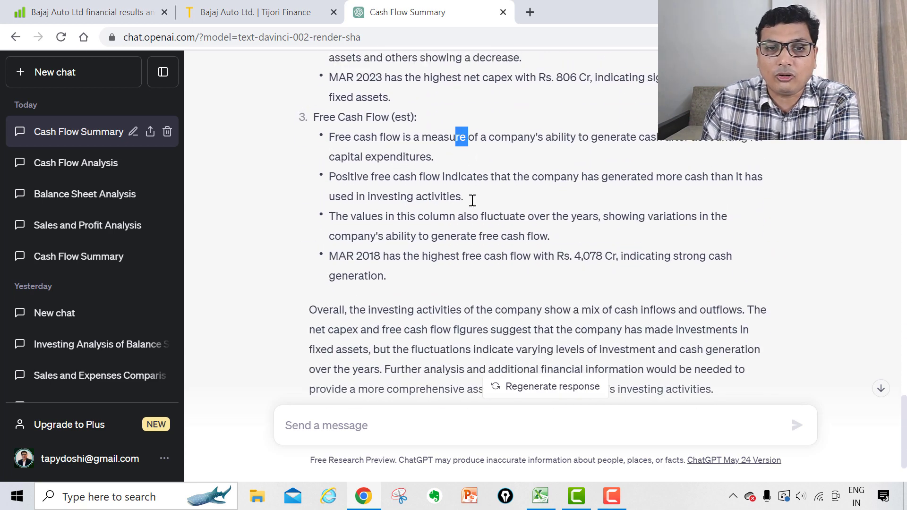
scroll(472, 200, "up", 3)
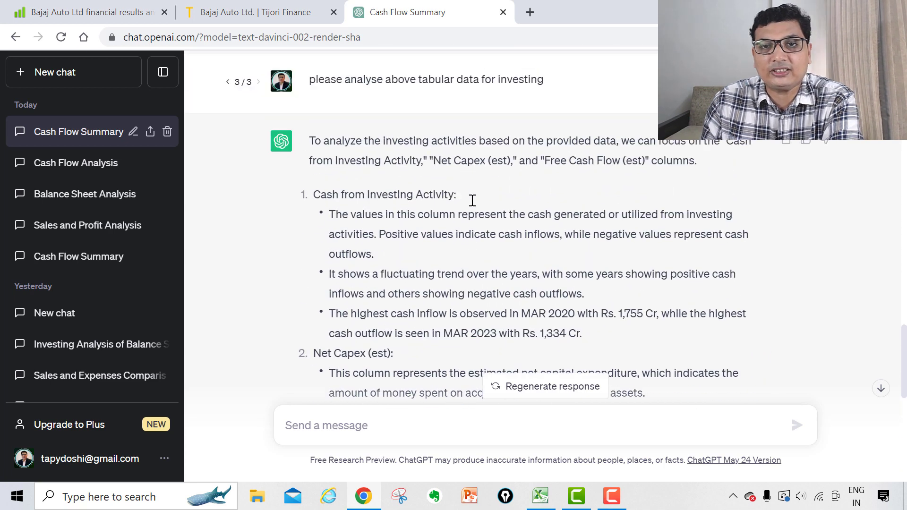
scroll(472, 201, "up", 10)
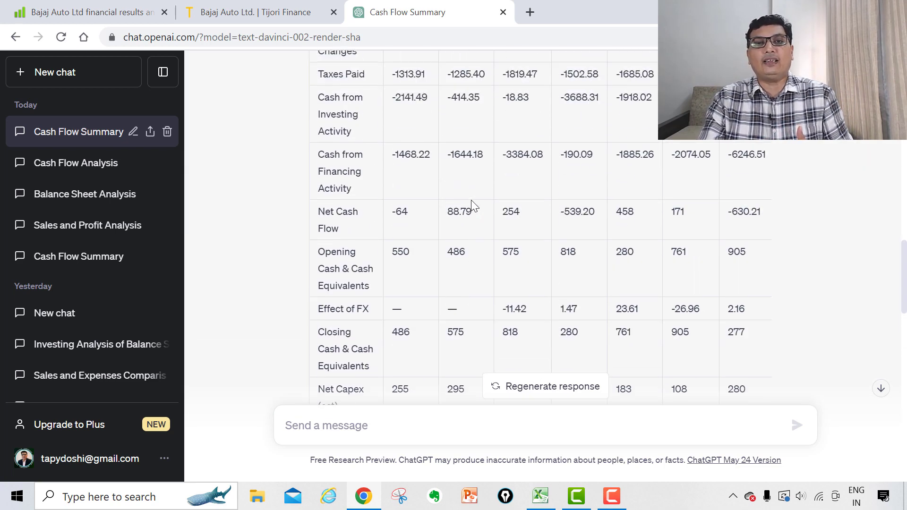
scroll(471, 201, "up", 6)
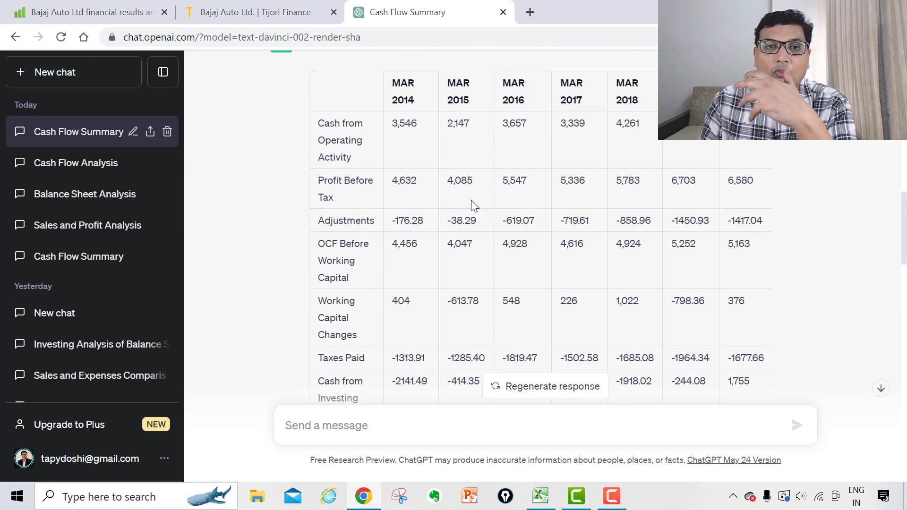
scroll(472, 200, "up", 8)
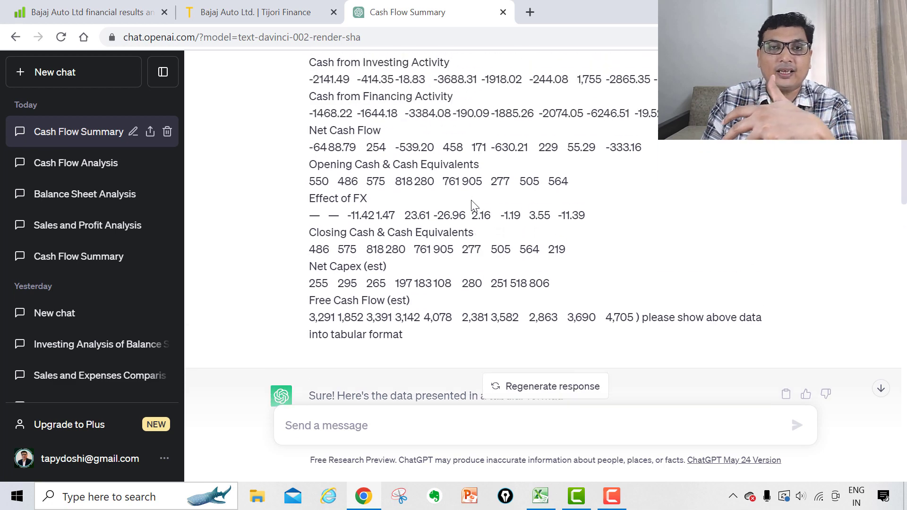
scroll(473, 204, "up", 1)
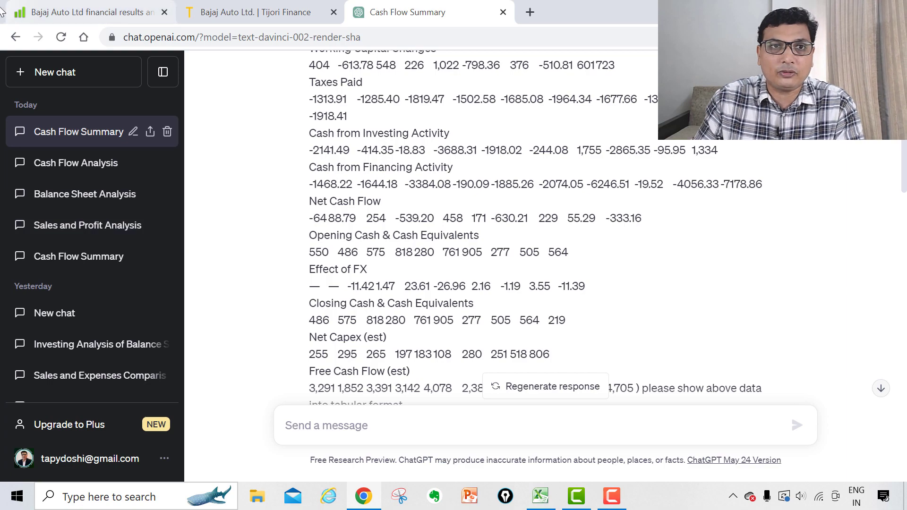
From Bajaj Auto's Screener.in page, open the latest CRISIL rating update document
left_click(70, 10)
left_click(567, 432)
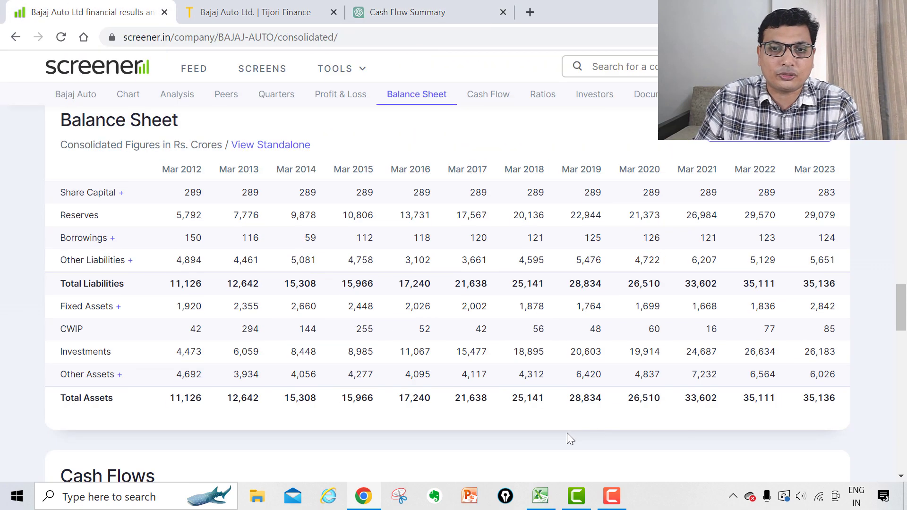
scroll(567, 432, "down", 20)
scroll(569, 437, "down", 6)
scroll(565, 432, "up", 4)
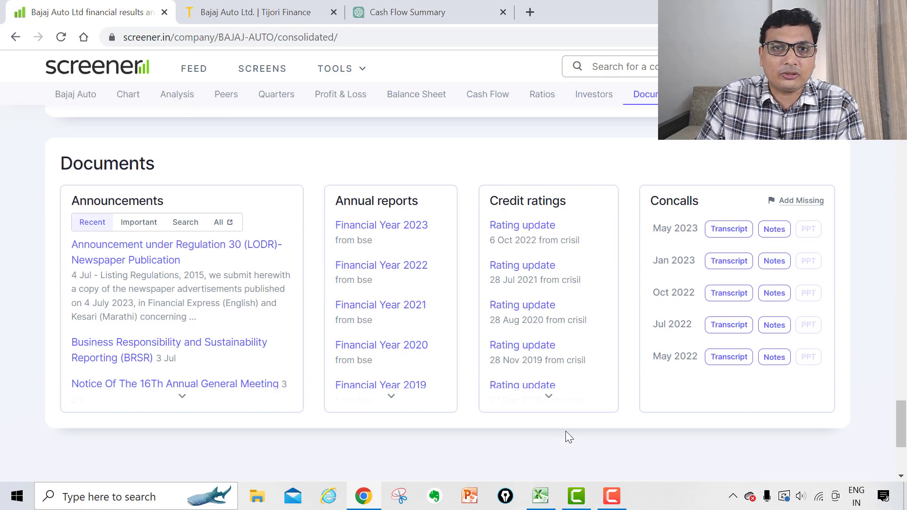
left_click(527, 233)
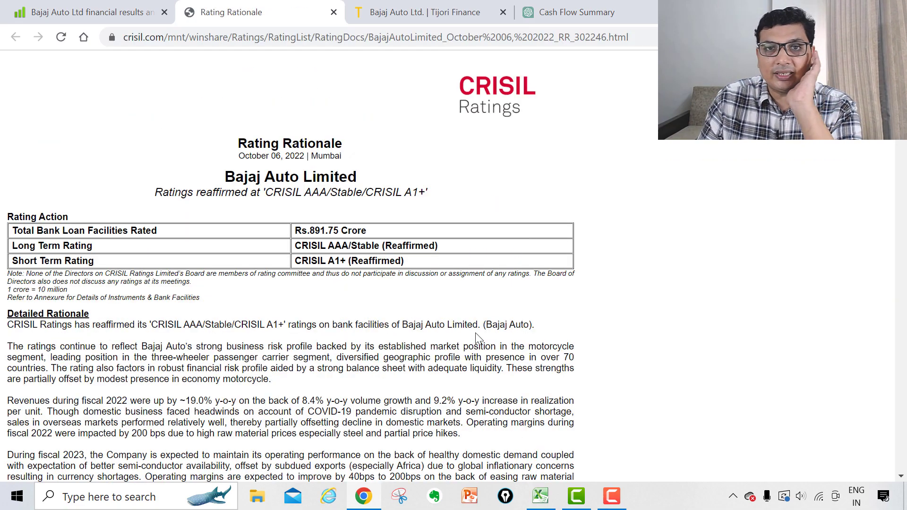
Select the CRISIL rationale from Key Rating Drivers onward and return to the Cash Flow Summary chat
scroll(476, 335, "down", 5)
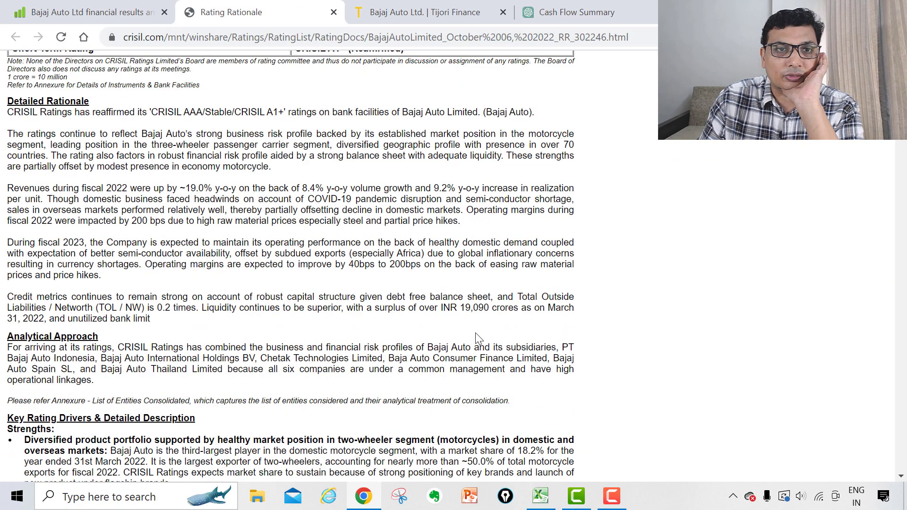
scroll(476, 335, "down", 5)
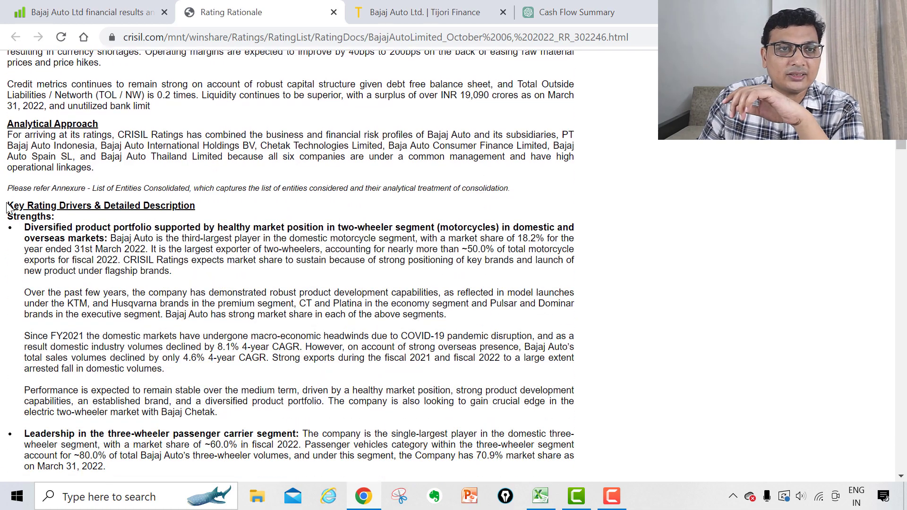
left_click_drag(10, 208, 192, 310)
left_click(371, 495)
left_click(373, 495)
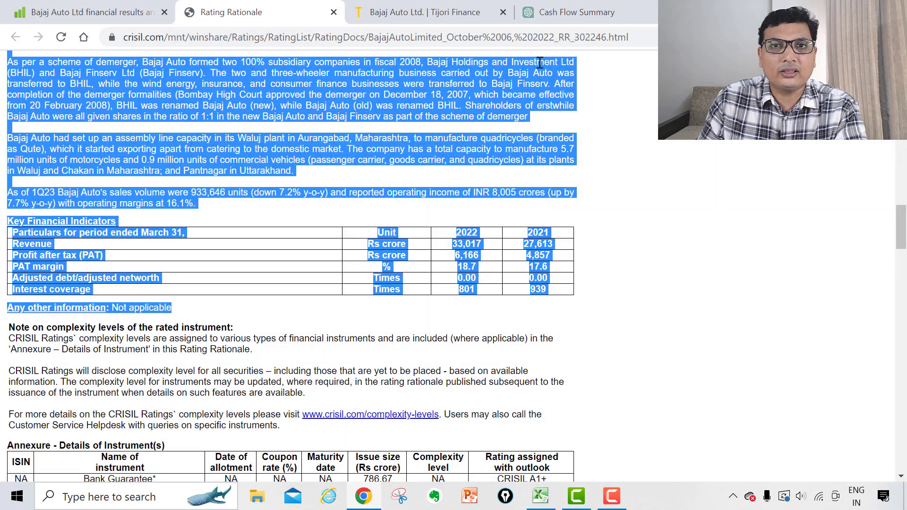
left_click(599, 7)
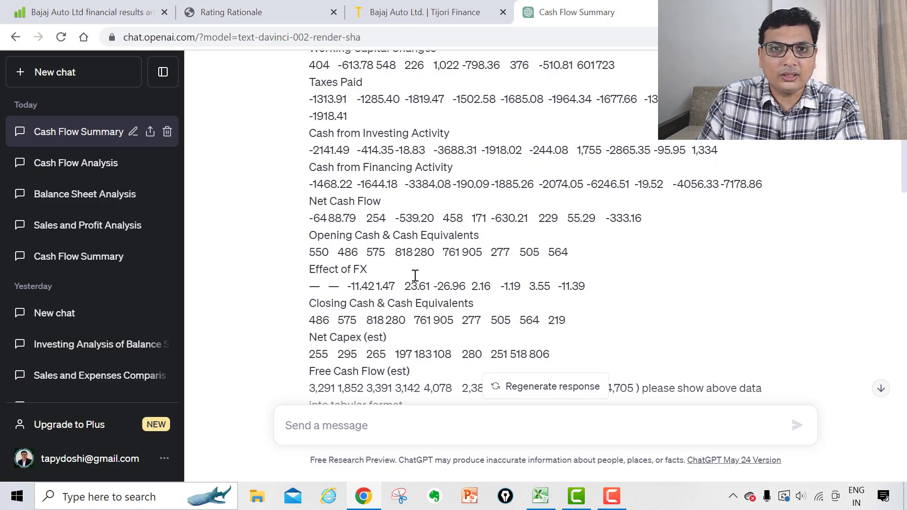
In a new chat, send the pasted CRISIL rationale with 'please analyse above data for investing purpose'
left_click(75, 83)
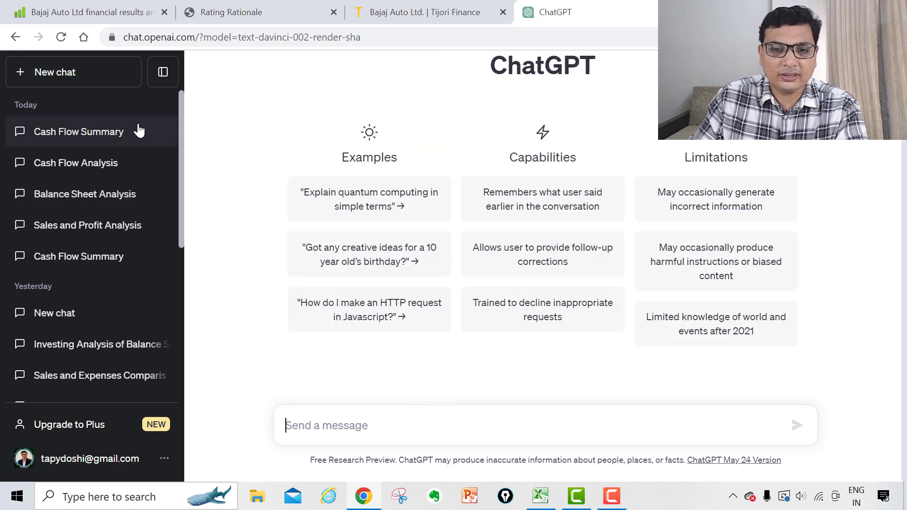
type("(")
key("ctrl+v")
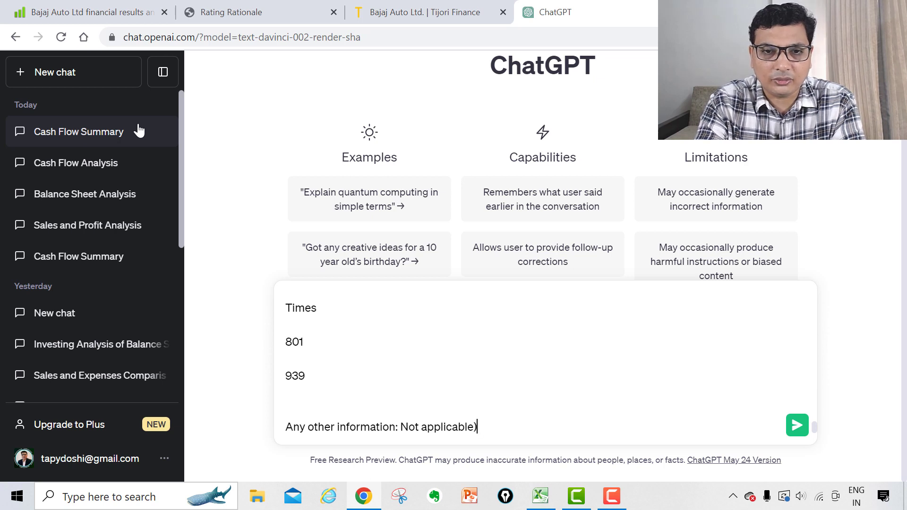
type(") ple")
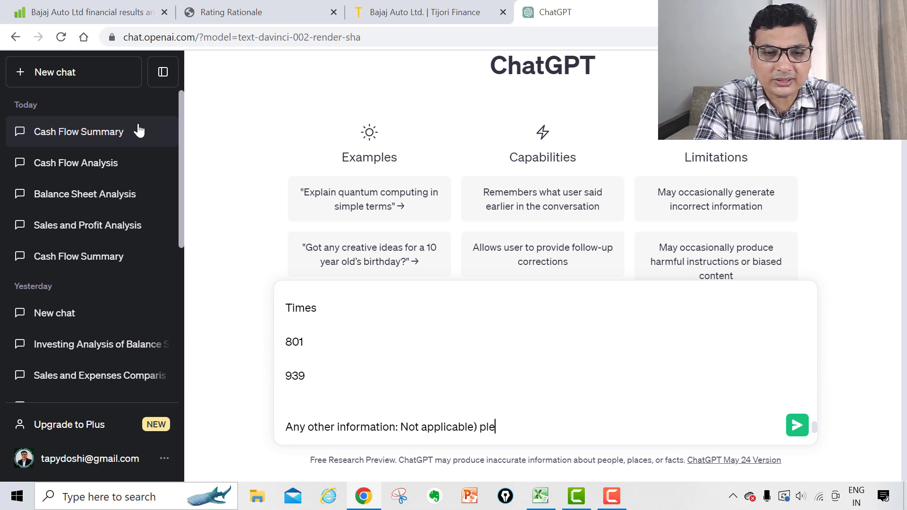
type("ase analyse")
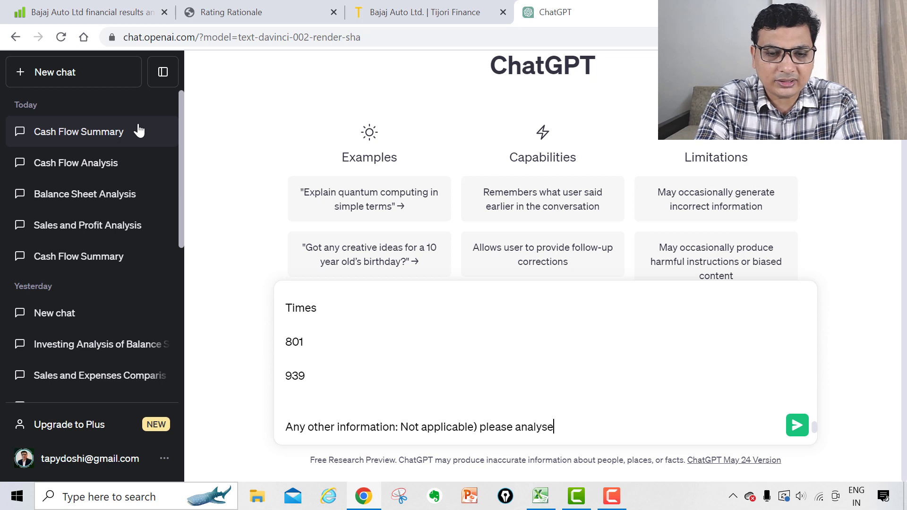
type(" above data for investing pup")
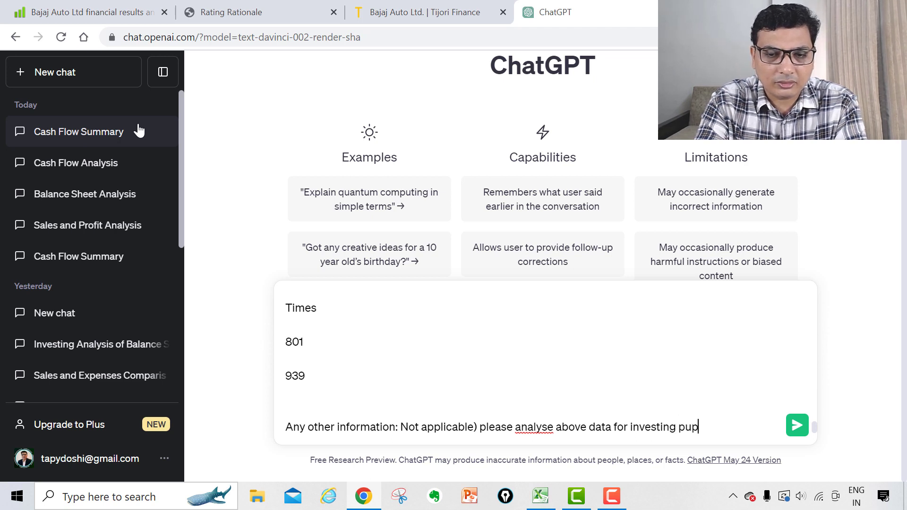
key("BackSpace")
key("BackSpace")
type("rpose")
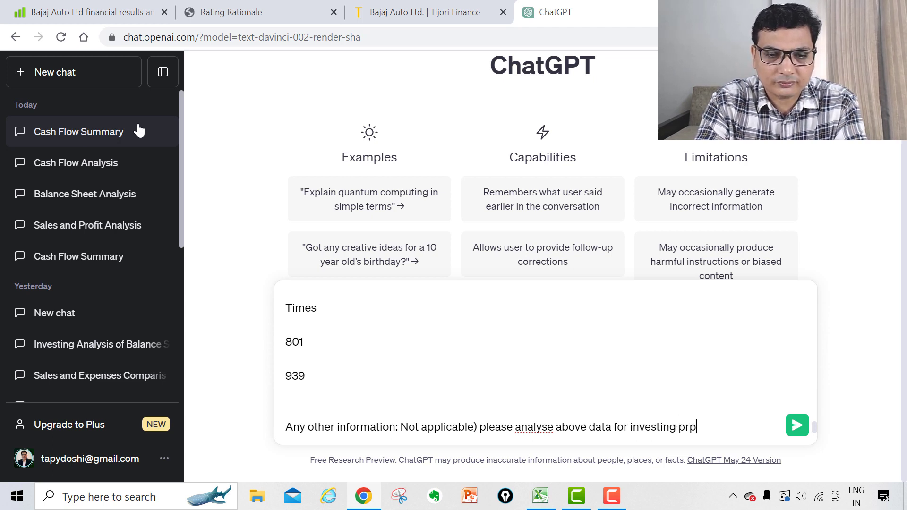
key("BackSpace")
key("BackSpace")
key("BackSpace")
key("BackSpace")
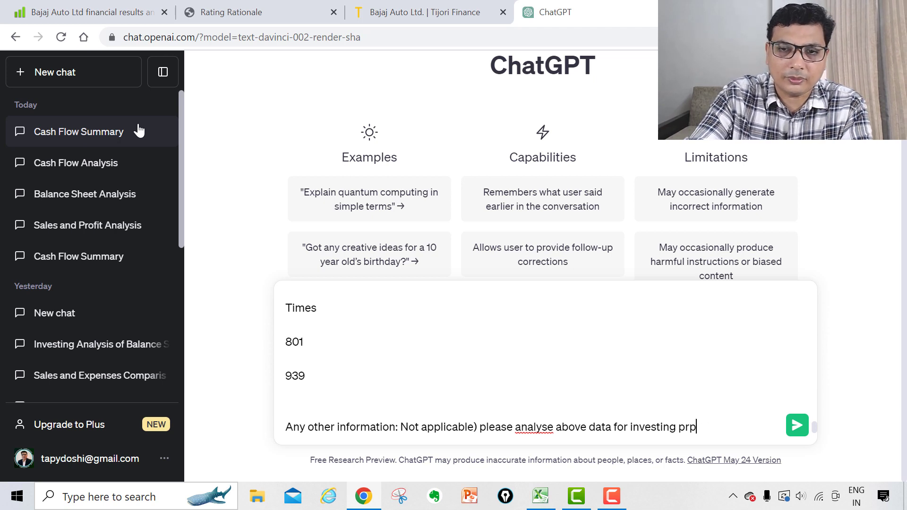
type("urpose")
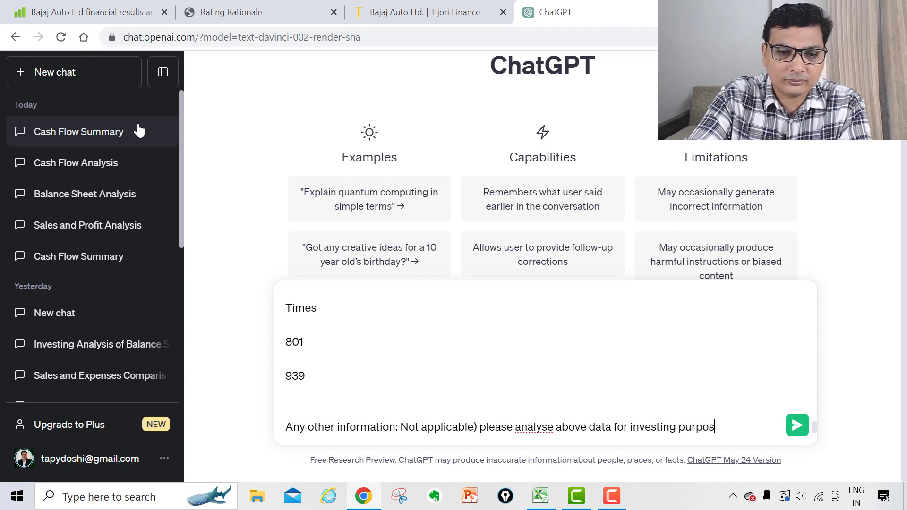
left_click(796, 425)
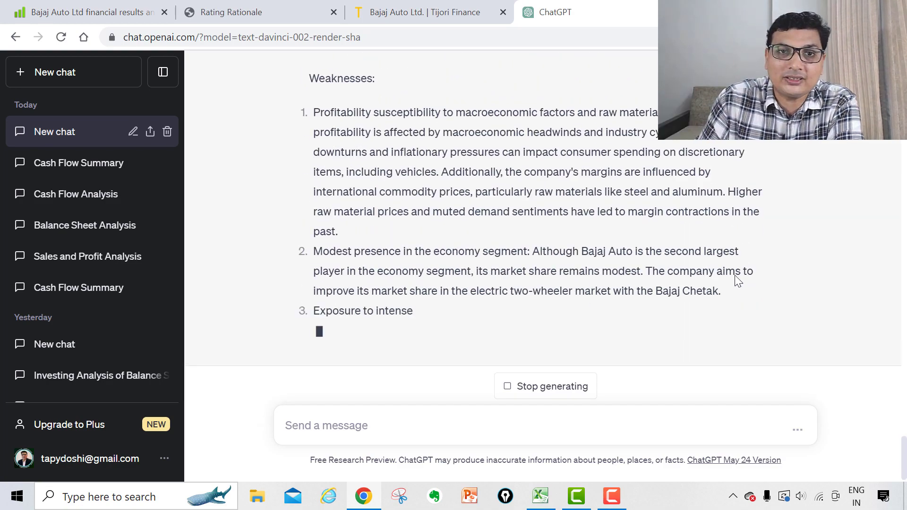
Read through the answer's strengths, weaknesses and rating outlook for Bajaj Auto
scroll(741, 281, "up", 10)
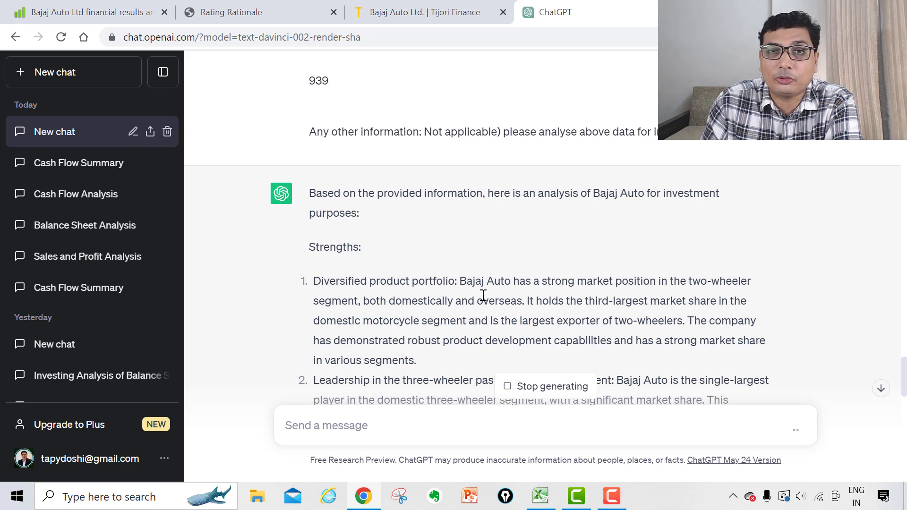
scroll(483, 296, "down", 3)
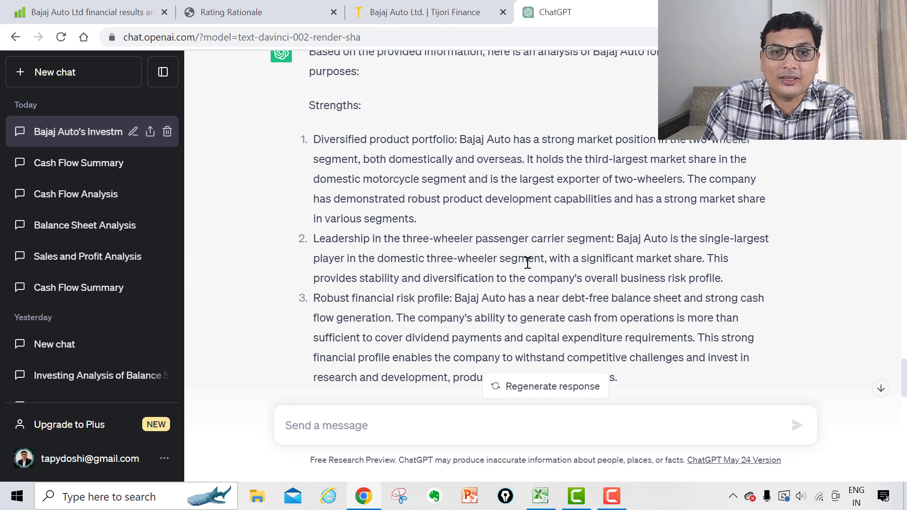
scroll(527, 262, "down", 6)
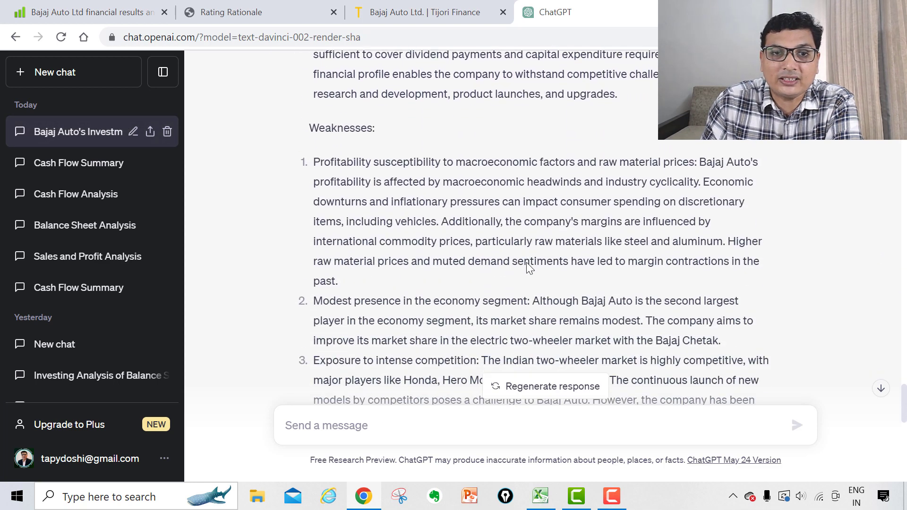
scroll(526, 262, "down", 5)
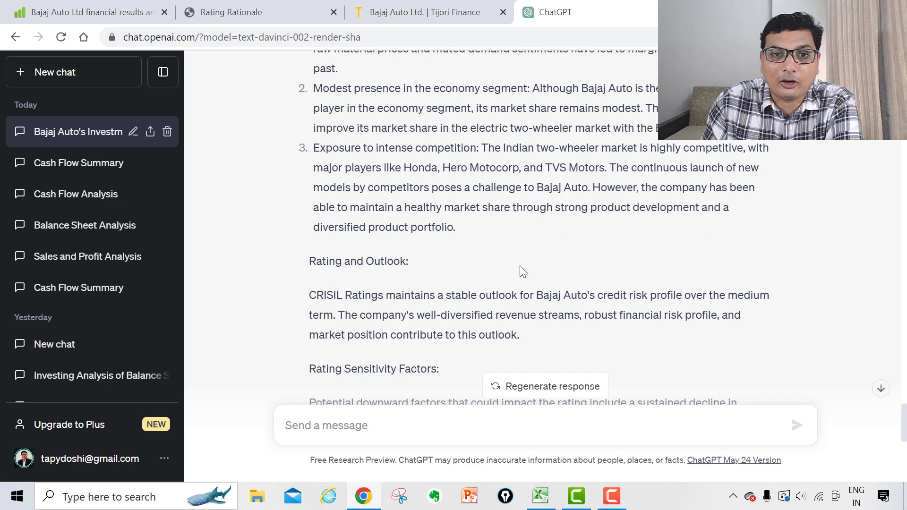
scroll(522, 270, "down", 3)
scroll(520, 265, "up", 6)
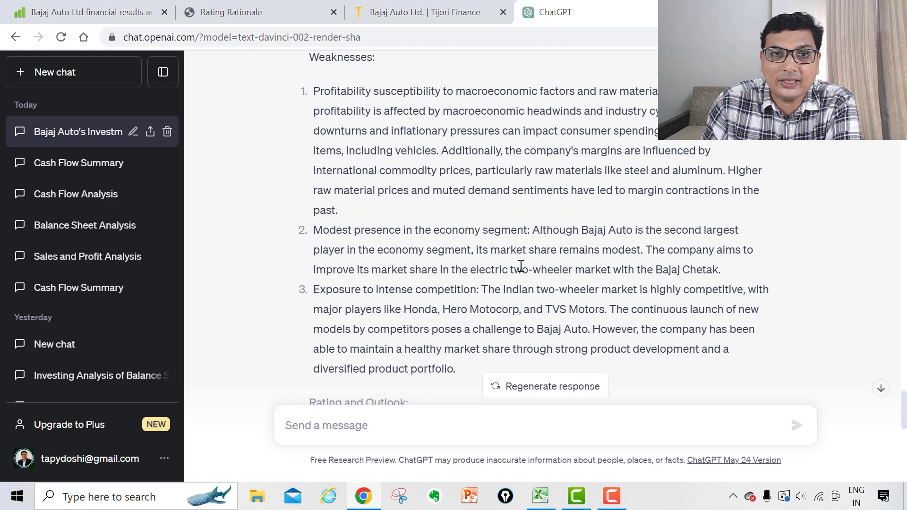
scroll(368, 188, "down", 6)
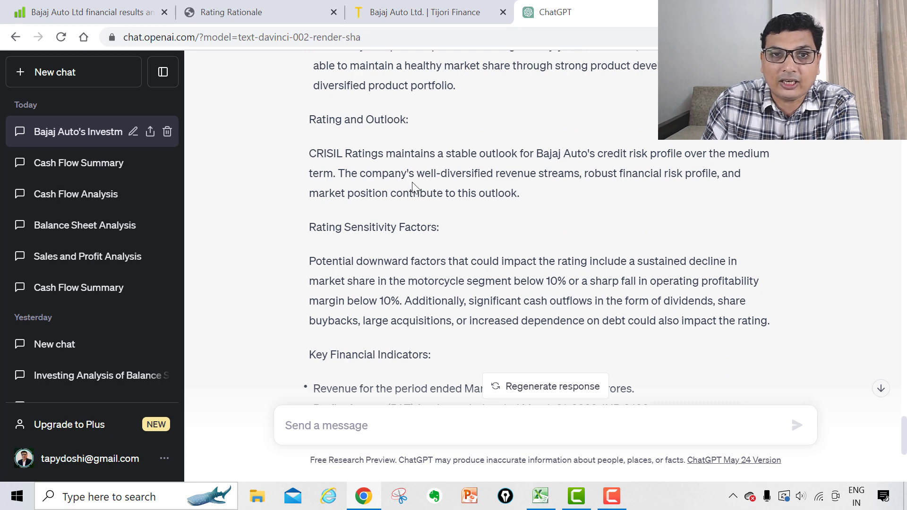
scroll(411, 240, "down", 1)
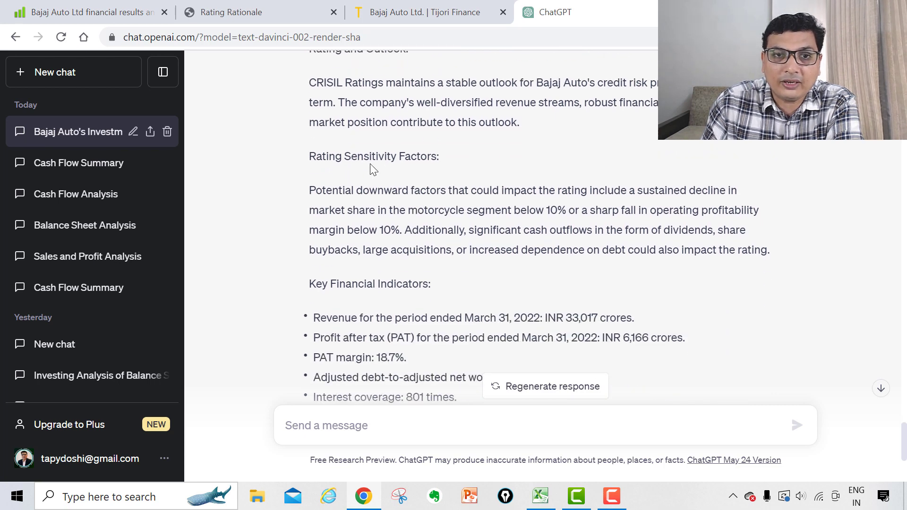
scroll(465, 196, "down", 4)
scroll(467, 204, "up", 3)
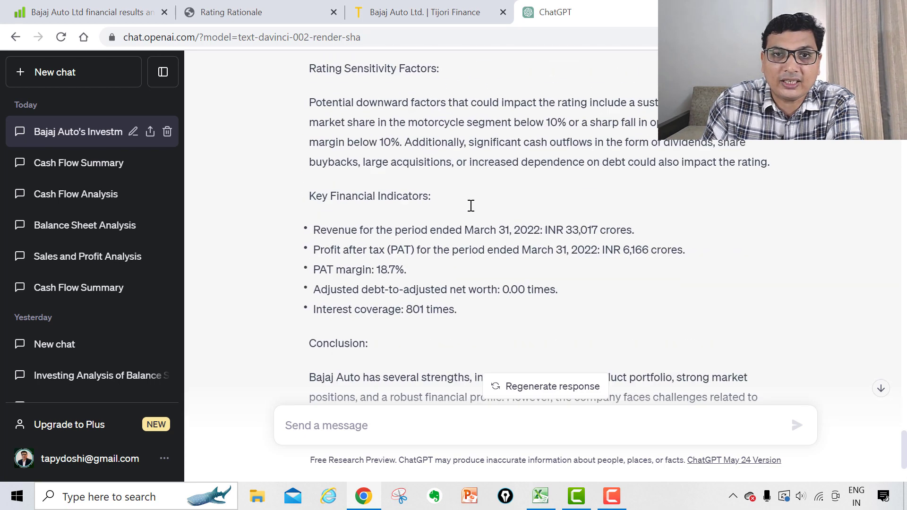
scroll(457, 204, "down", 3)
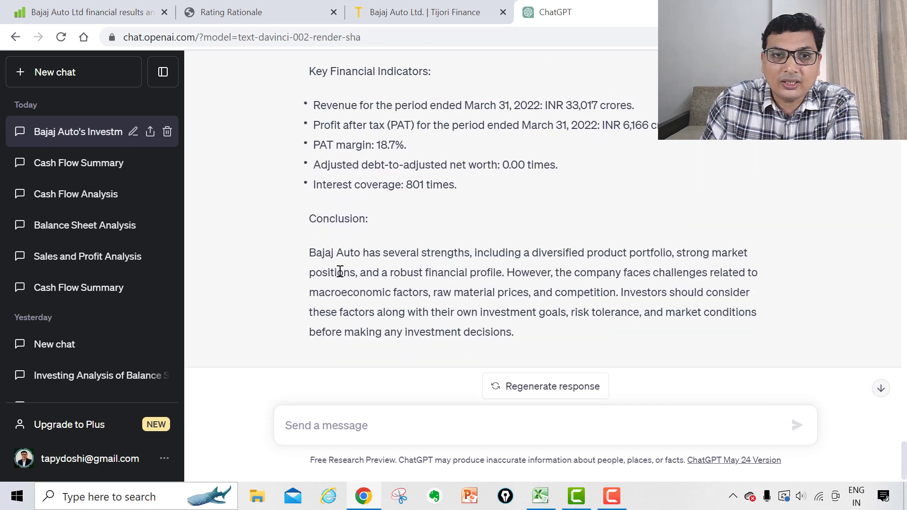
Highlight key words in the Conclusion's first sentence, then scroll back up the answer
left_click_drag(383, 255, 507, 253)
left_click_drag(610, 252, 636, 253)
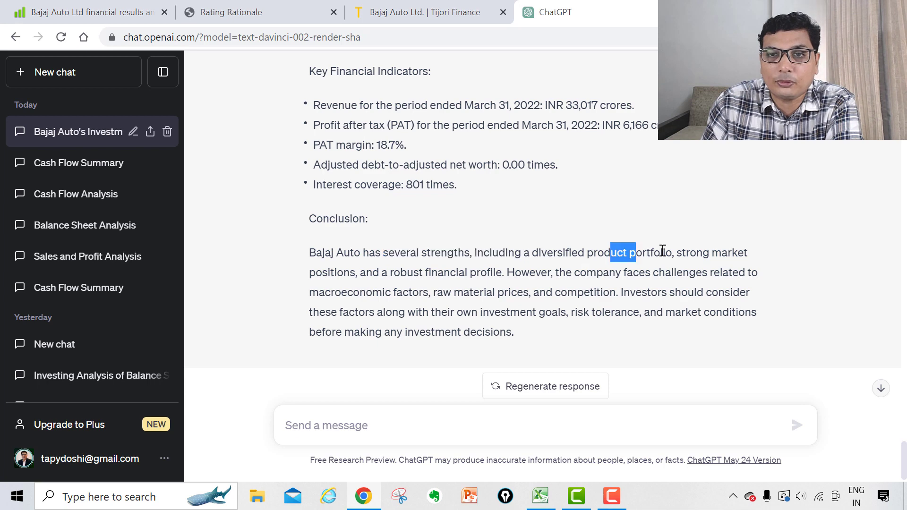
left_click(451, 277)
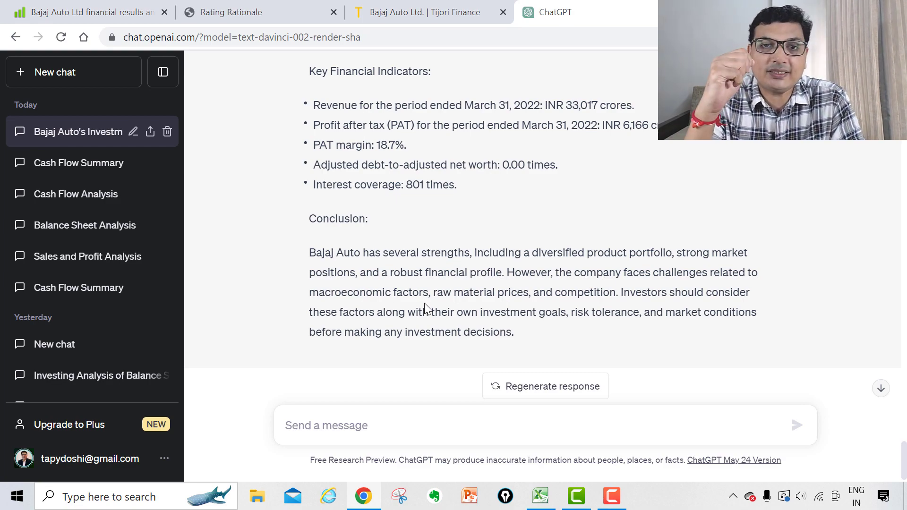
scroll(424, 304, "up", 15)
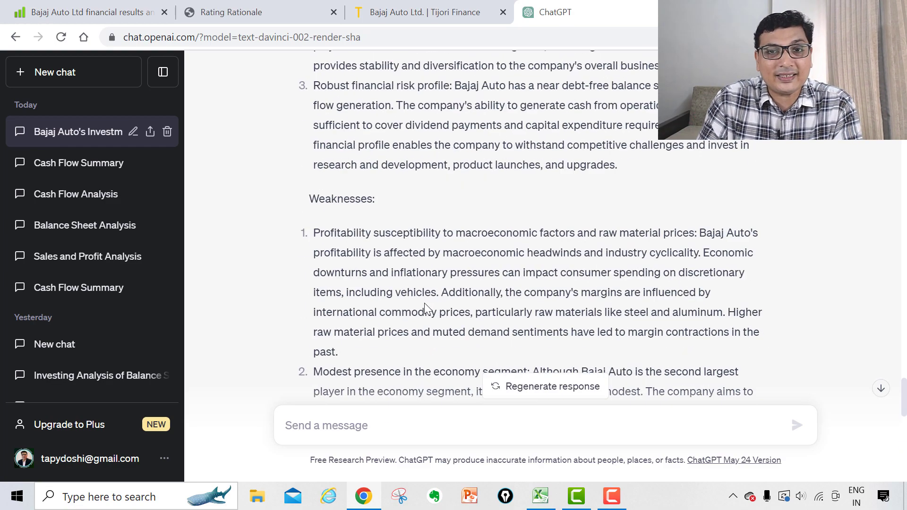
scroll(425, 304, "up", 20)
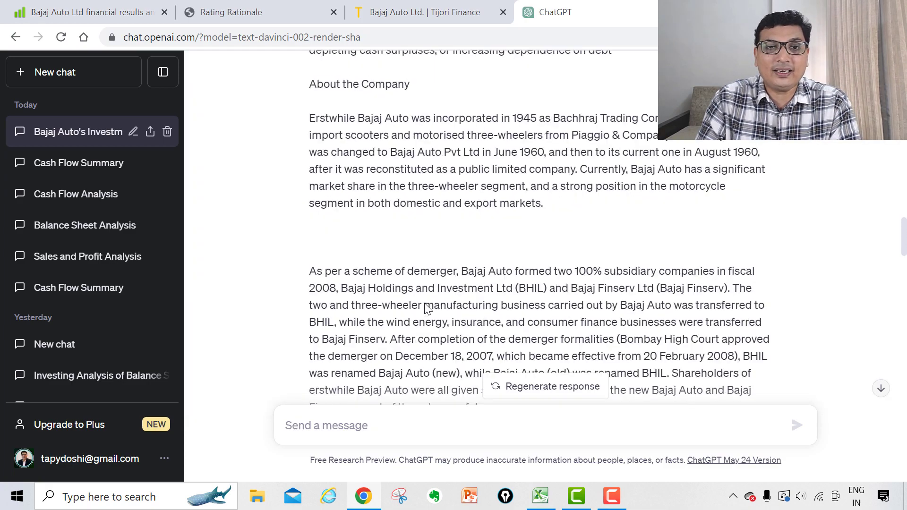
scroll(425, 307, "up", 10)
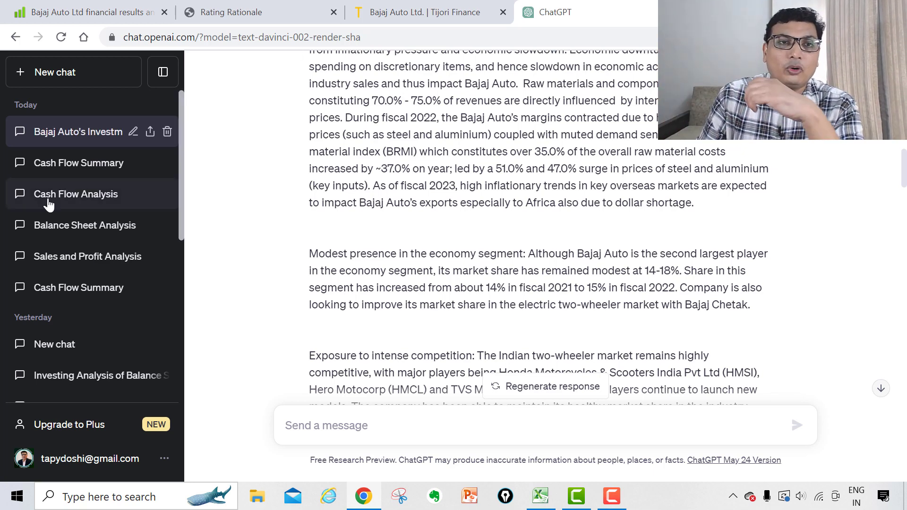
Open a blank chat, then select the standalone Ratios table on Tijori Finance's Bajaj Auto page
left_click(44, 81)
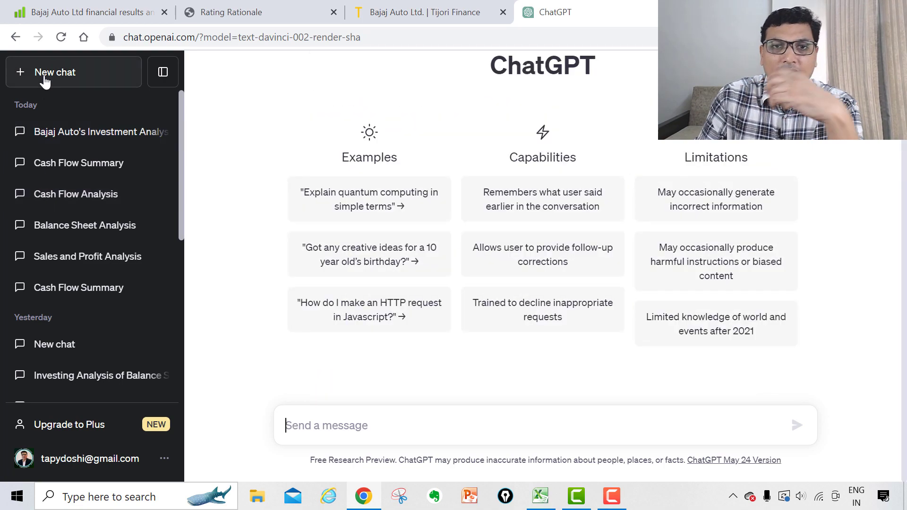
left_click(439, 11)
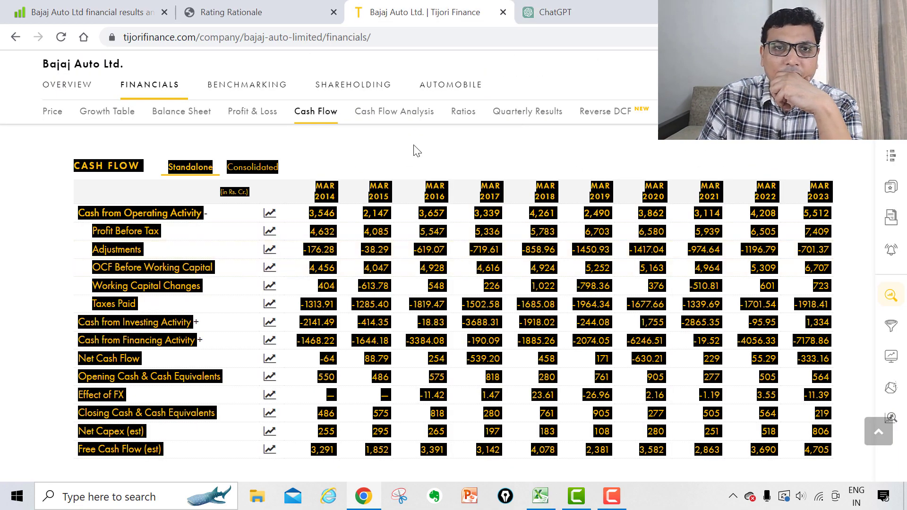
scroll(439, 173, "up", 12)
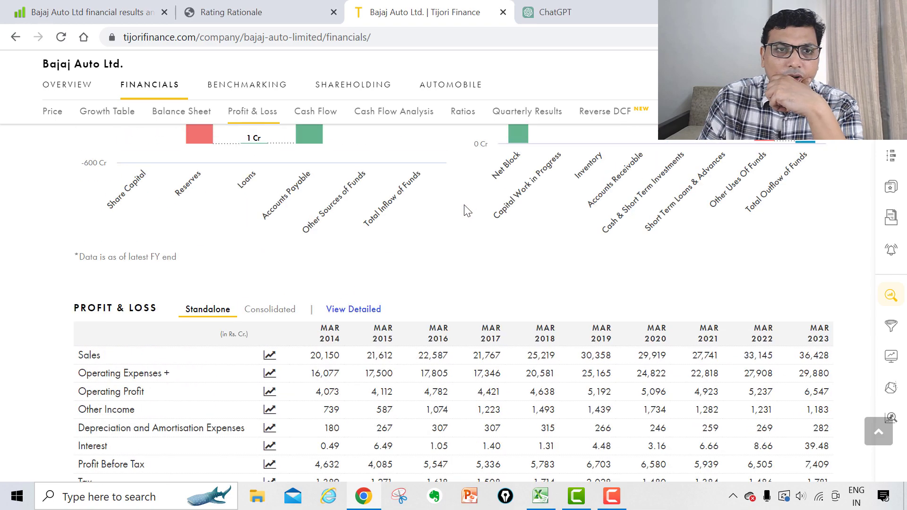
scroll(464, 207, "up", 8)
scroll(464, 208, "down", 8)
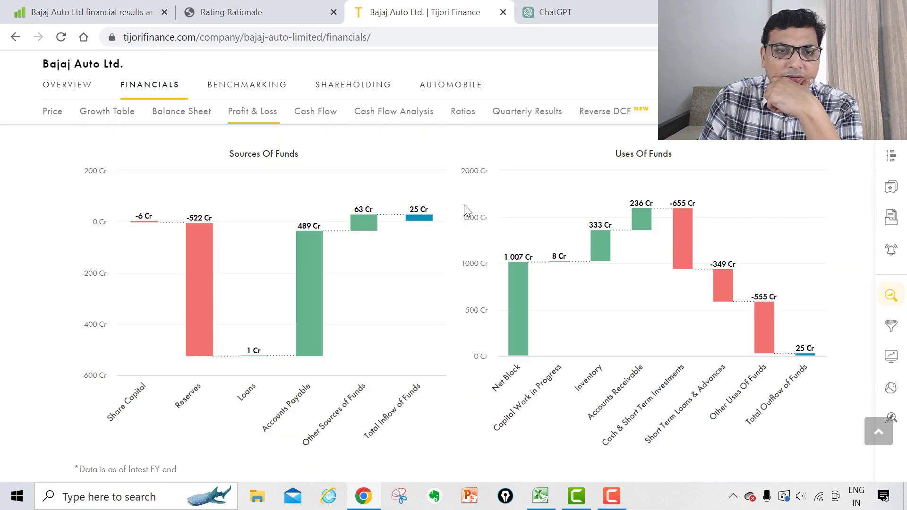
scroll(465, 208, "down", 15)
scroll(464, 208, "up", 5)
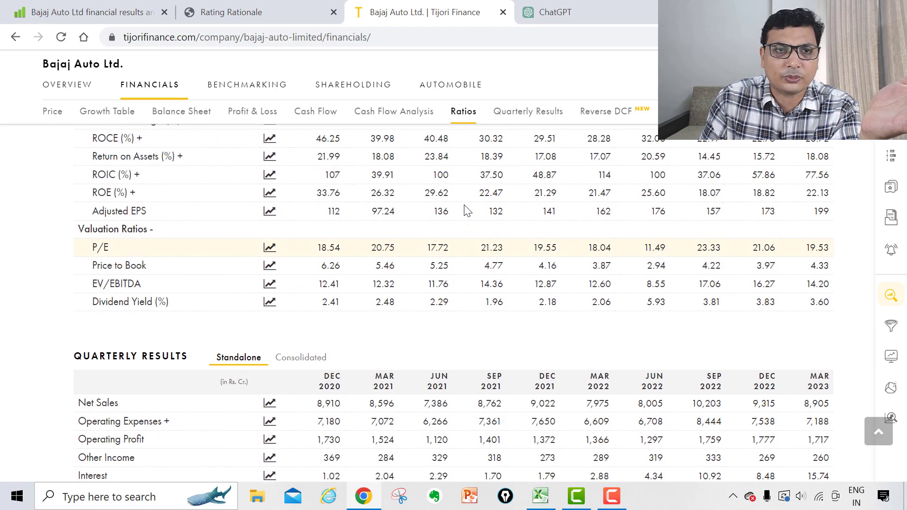
scroll(284, 205, "up", 2)
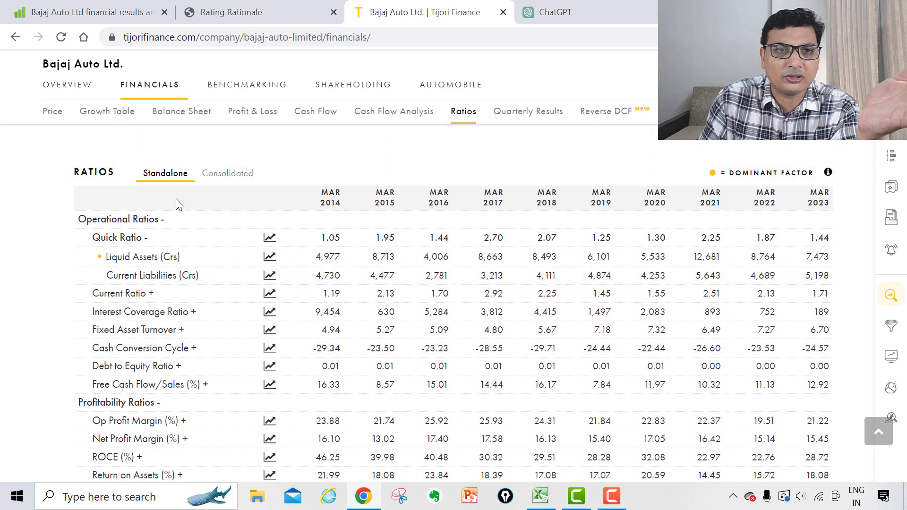
left_click_drag(72, 191, 586, 189)
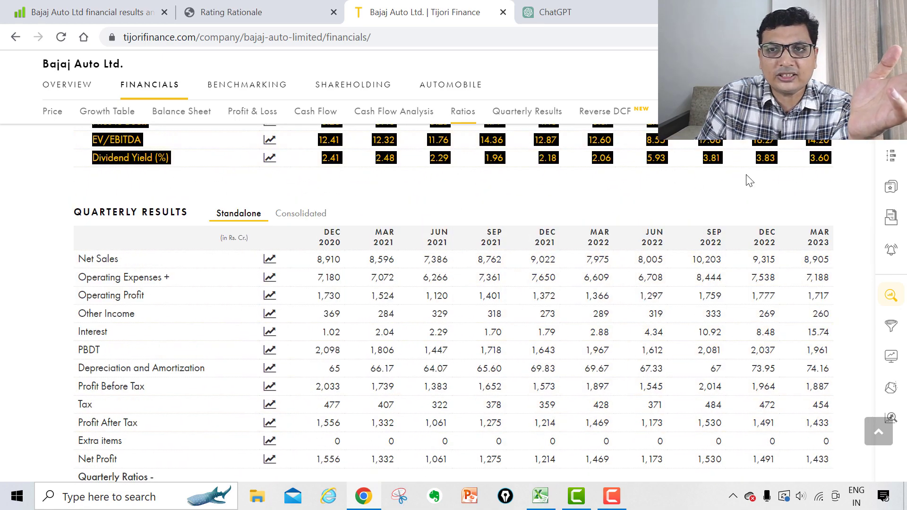
Switch the Ratios table to Consolidated and copy it from the MAR headers to Dividend Yield
scroll(580, 219, "up", 15)
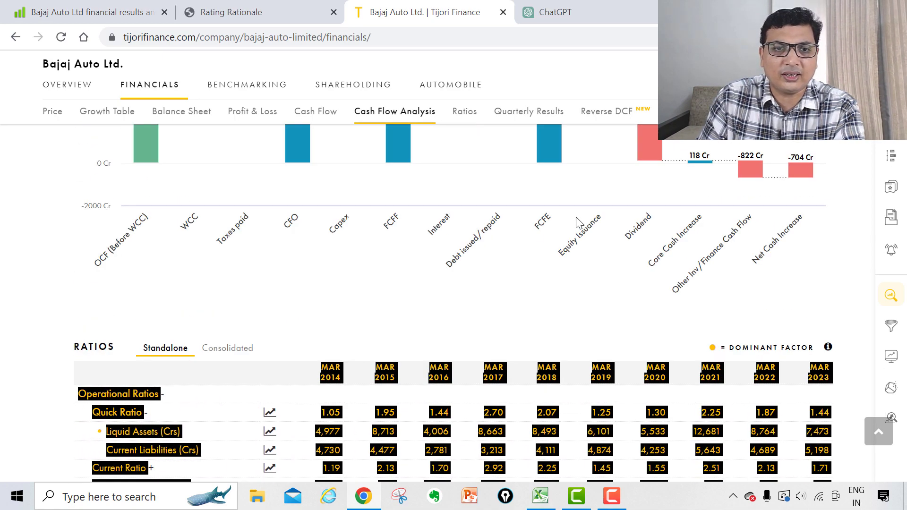
left_click(227, 349)
left_click_drag(75, 372, 788, 432)
scroll(332, 385, "down", 7)
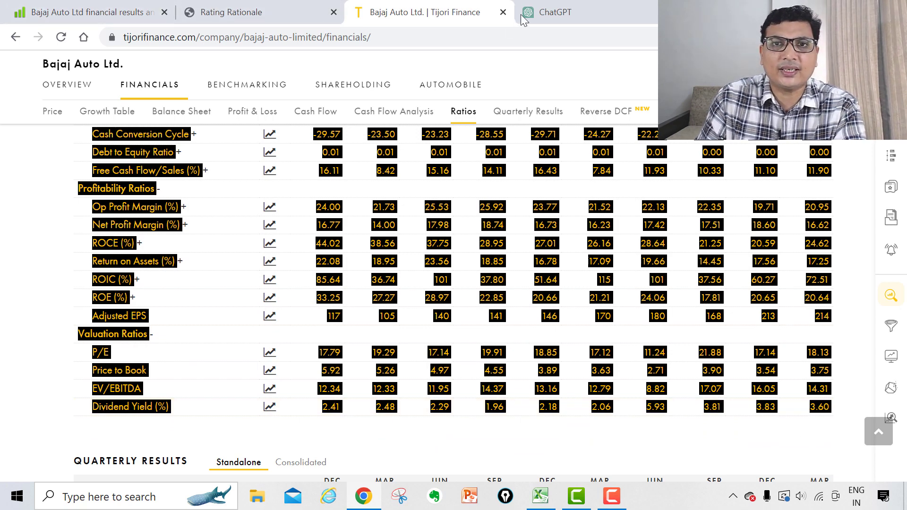
left_click(585, 13)
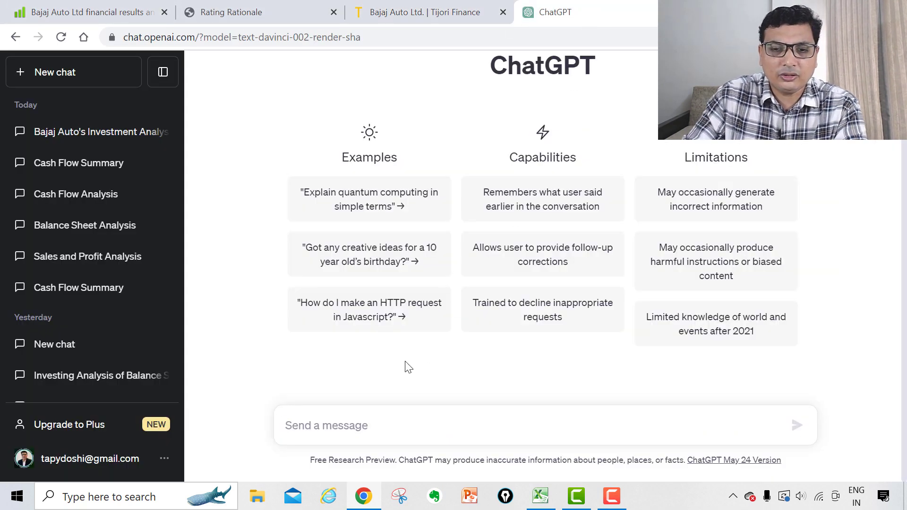
Paste the consolidated ratios and send 'please analyse above ratios for company performance & investing'
key("ctrl+v")
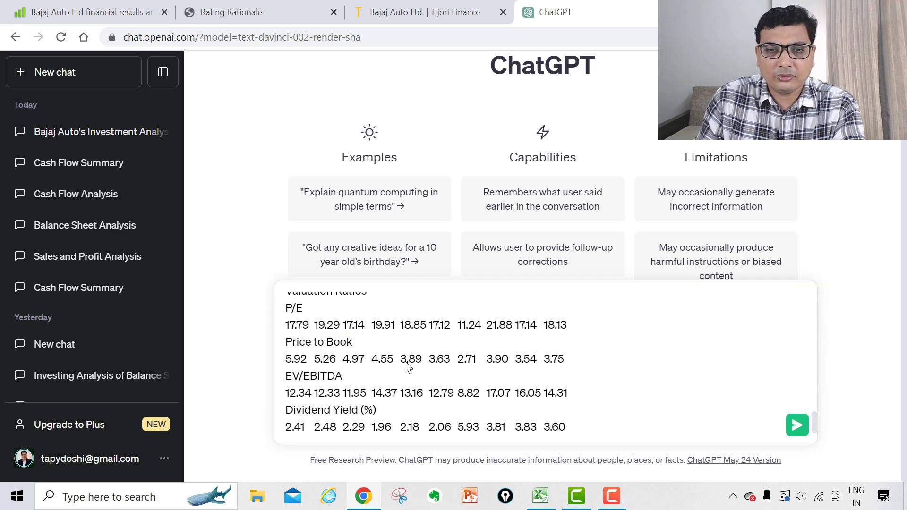
type(")")
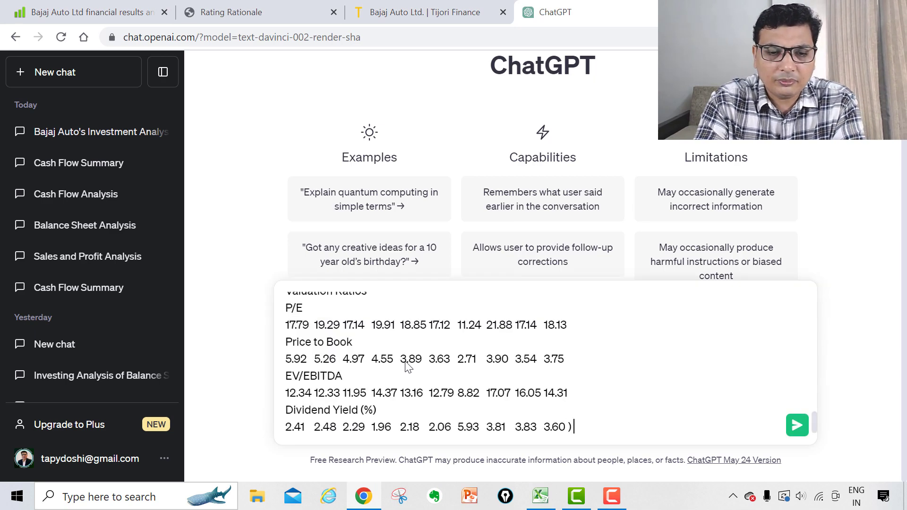
type(" please ")
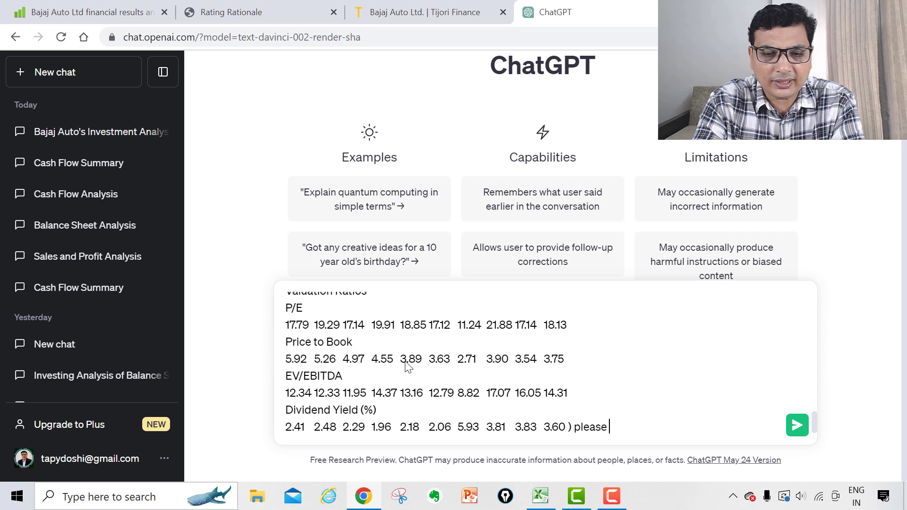
type("analyse ab")
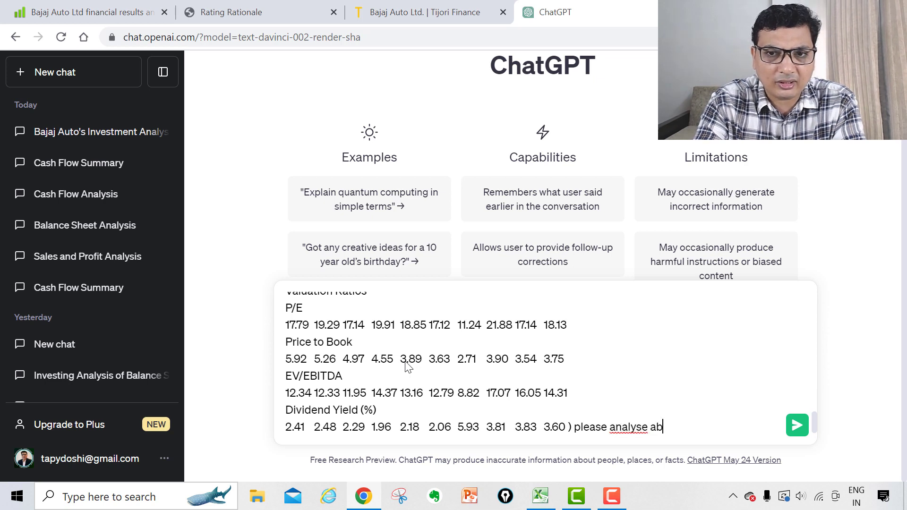
type("ove ra")
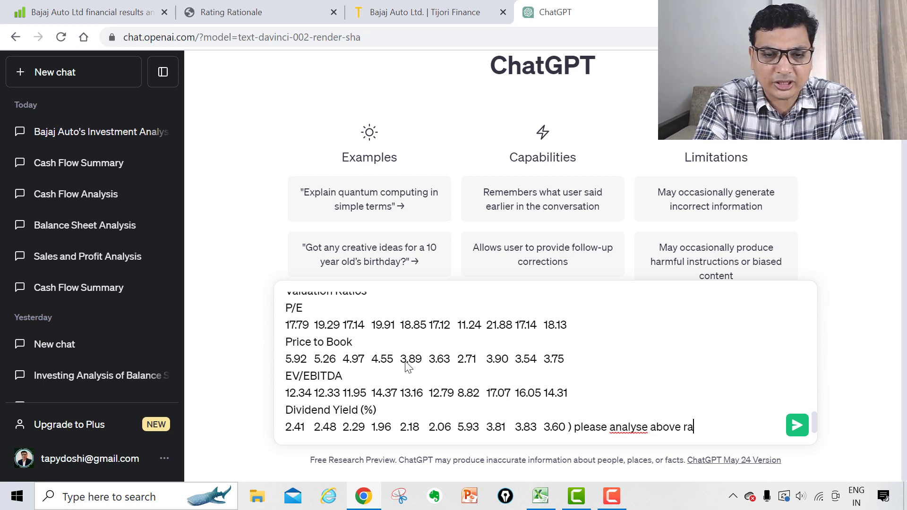
type("tios for ")
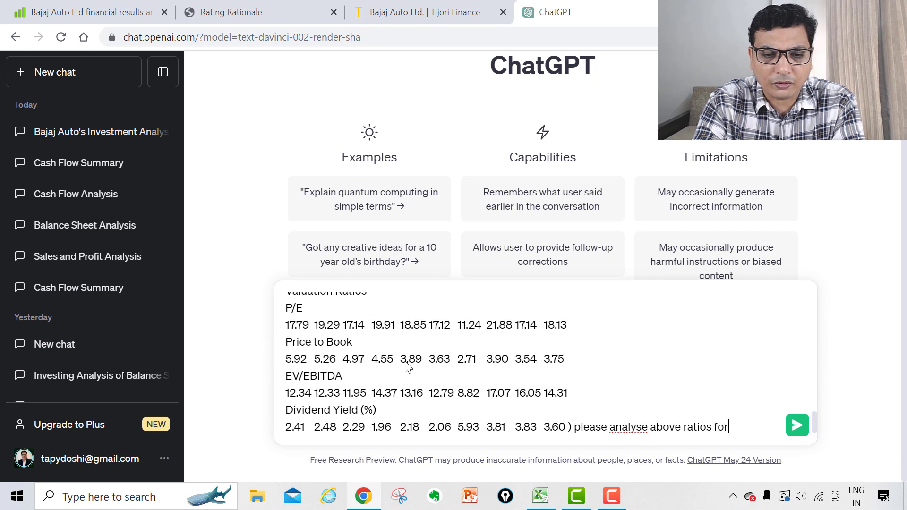
type("per")
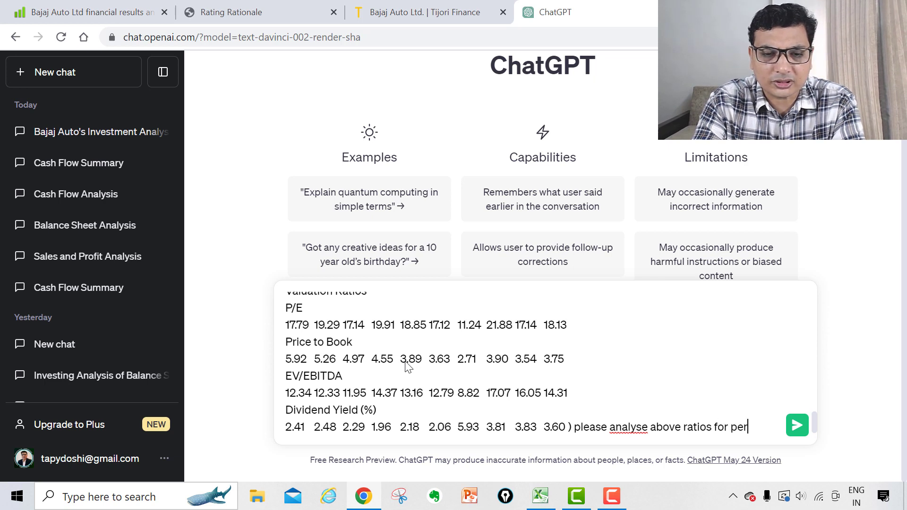
key("BackSpace")
key("BackSpace")
key("BackSpace")
type("co")
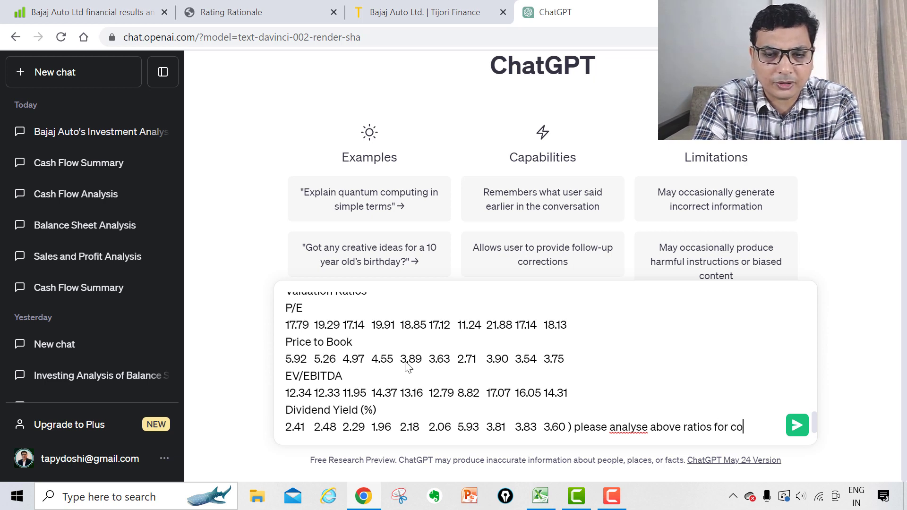
type("mpan")
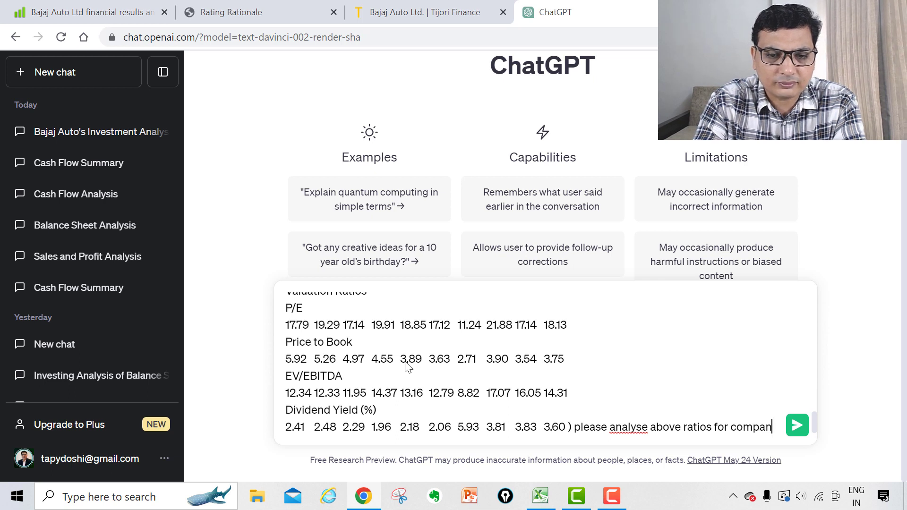
type("y perfor")
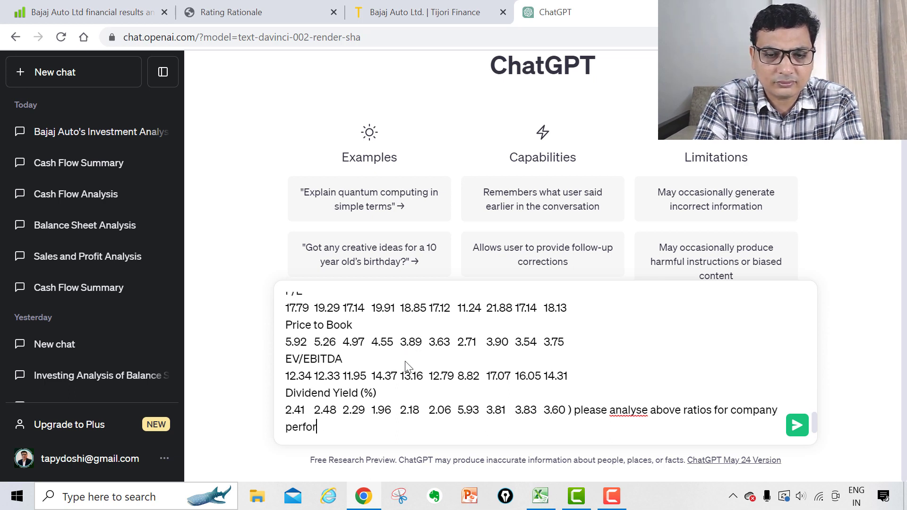
type("mance & i")
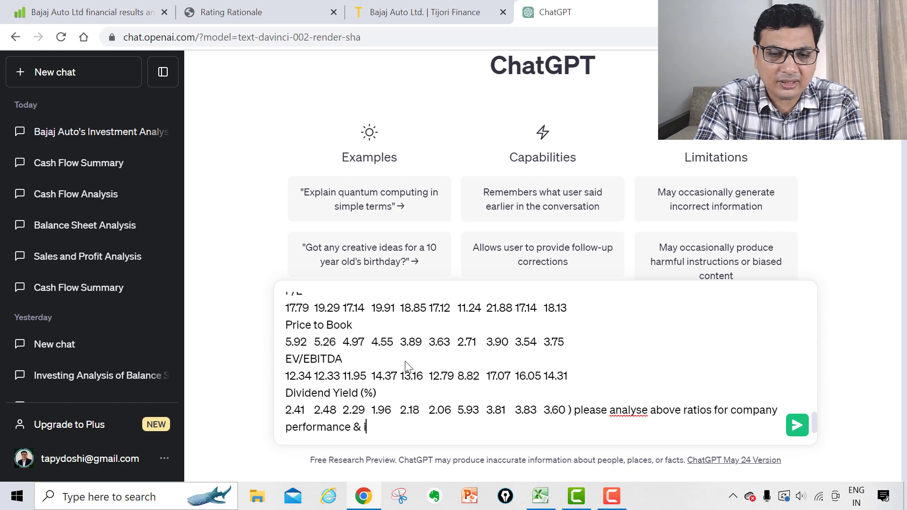
type("nvesting")
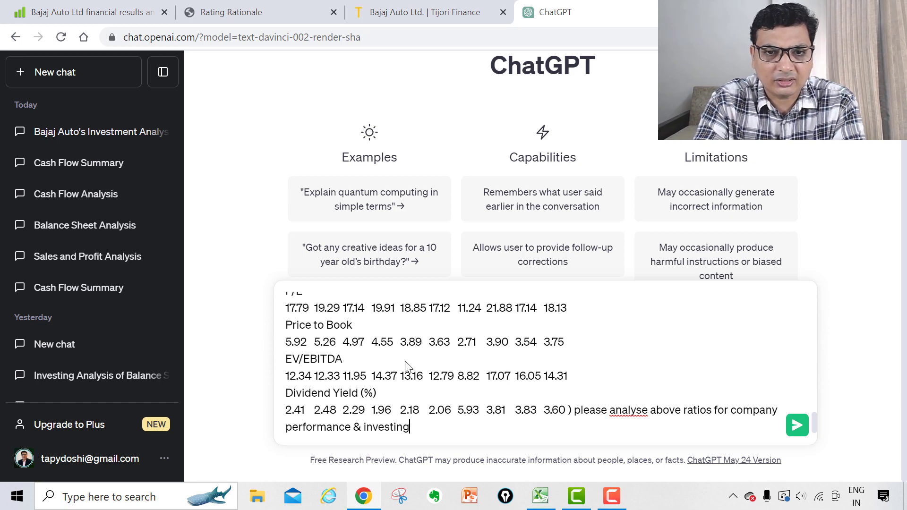
left_click(797, 426)
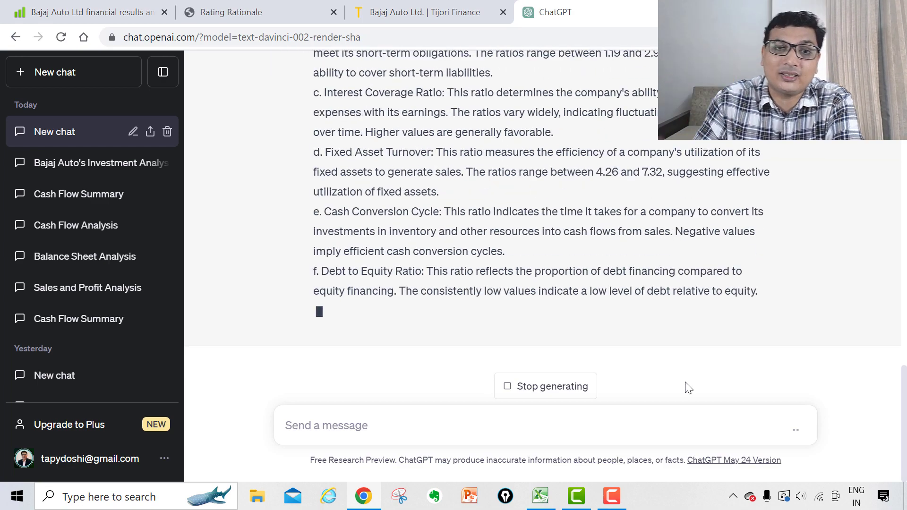
Let the reply finish, then highlight the answer's opening up to the current ratio
scroll(592, 129, "up", 5)
scroll(593, 129, "up", 5)
scroll(591, 133, "down", 5)
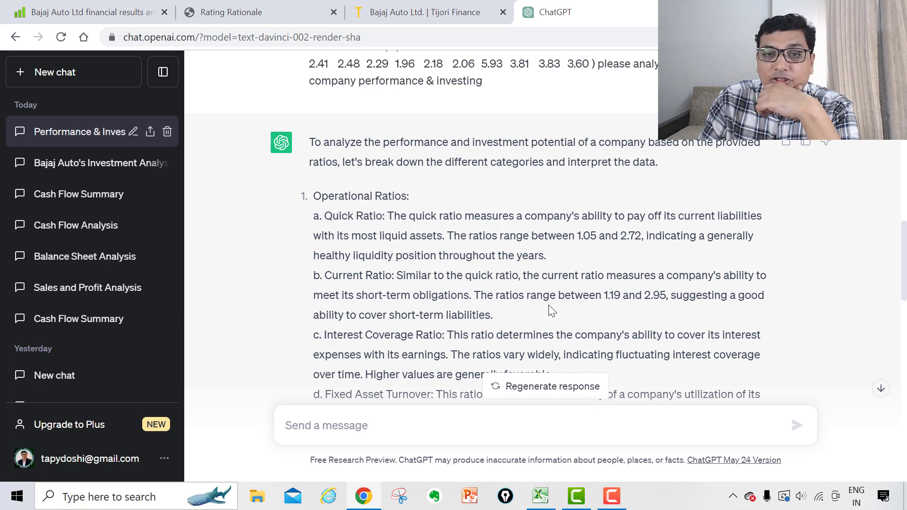
scroll(550, 308, "down", 2)
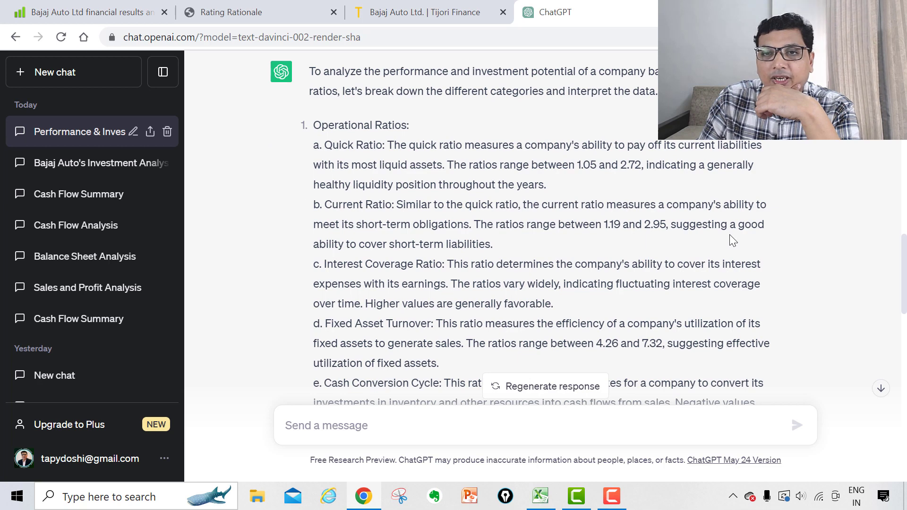
left_click_drag(702, 226, 766, 226)
left_click_drag(761, 225, 271, 247)
left_click(434, 244)
left_click(547, 251)
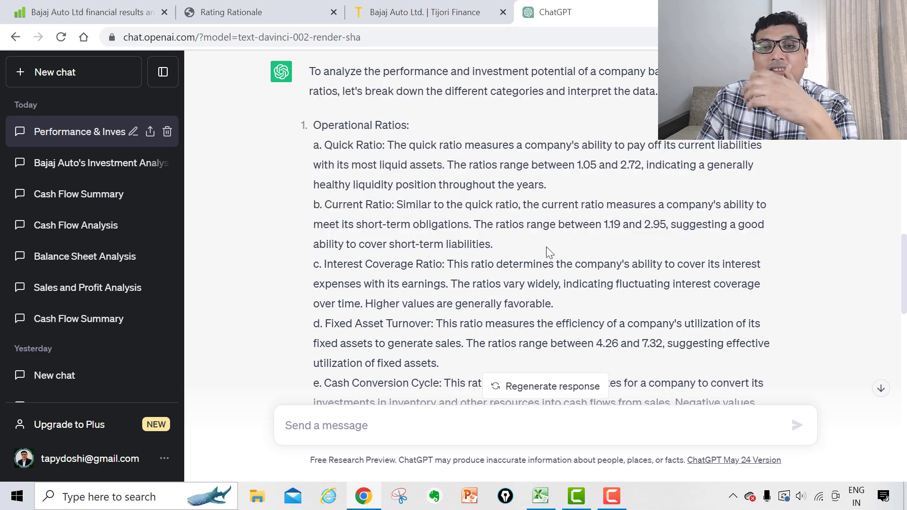
Read through the operational, profitability and valuation ratio analysis and back toward the ratio table
scroll(548, 252, "down", 5)
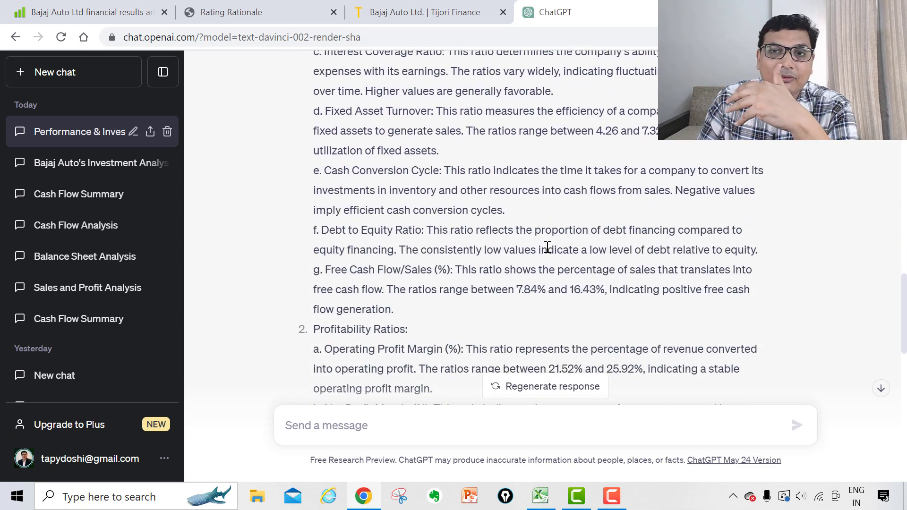
scroll(547, 247, "down", 5)
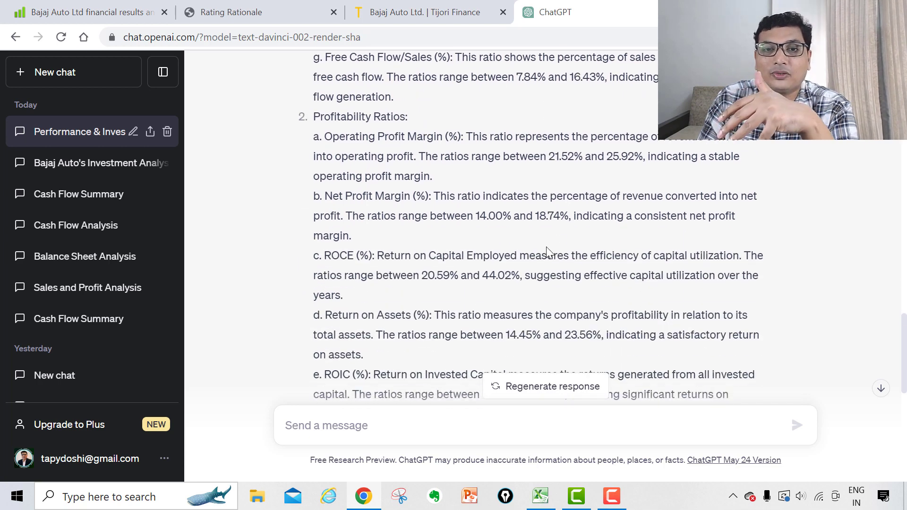
scroll(547, 251, "down", 5)
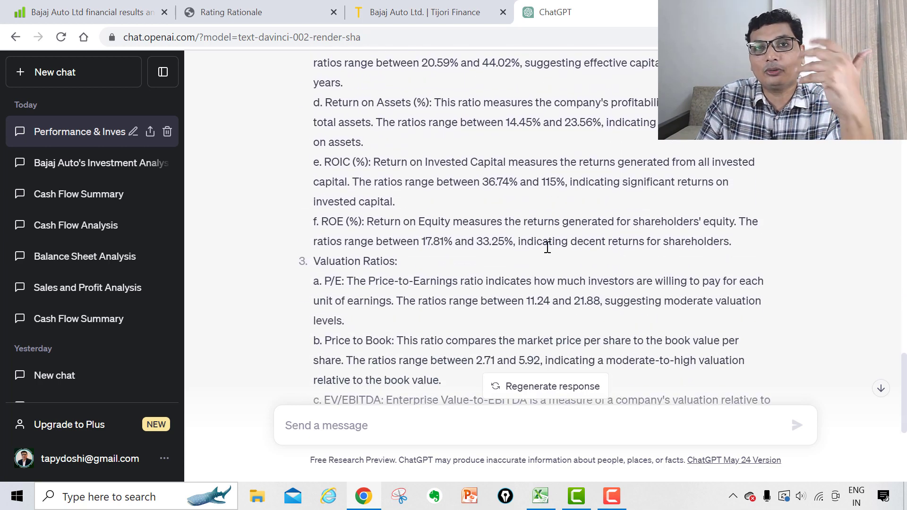
scroll(547, 247, "down", 7)
scroll(547, 247, "up", 14)
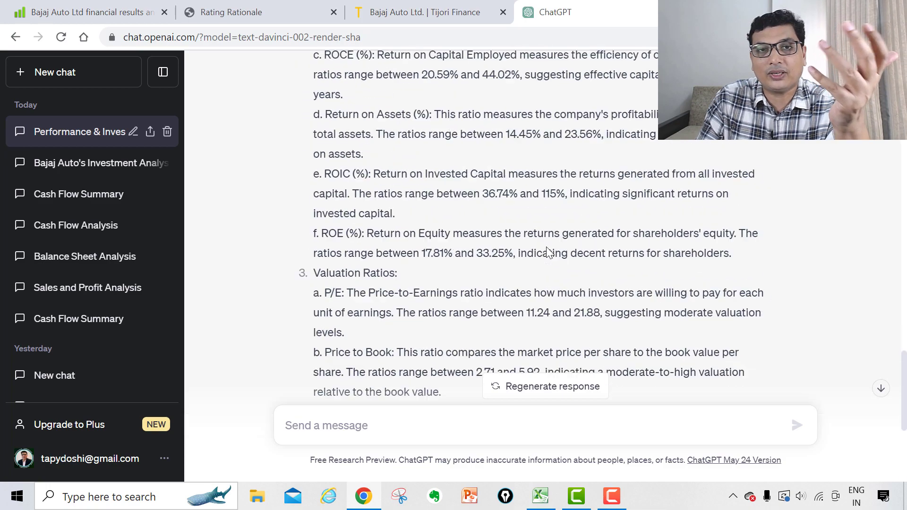
scroll(547, 250, "up", 20)
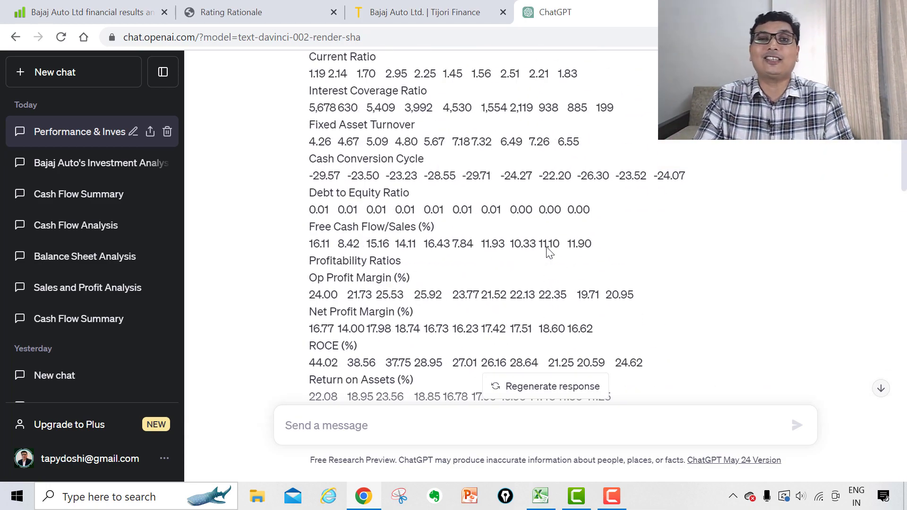